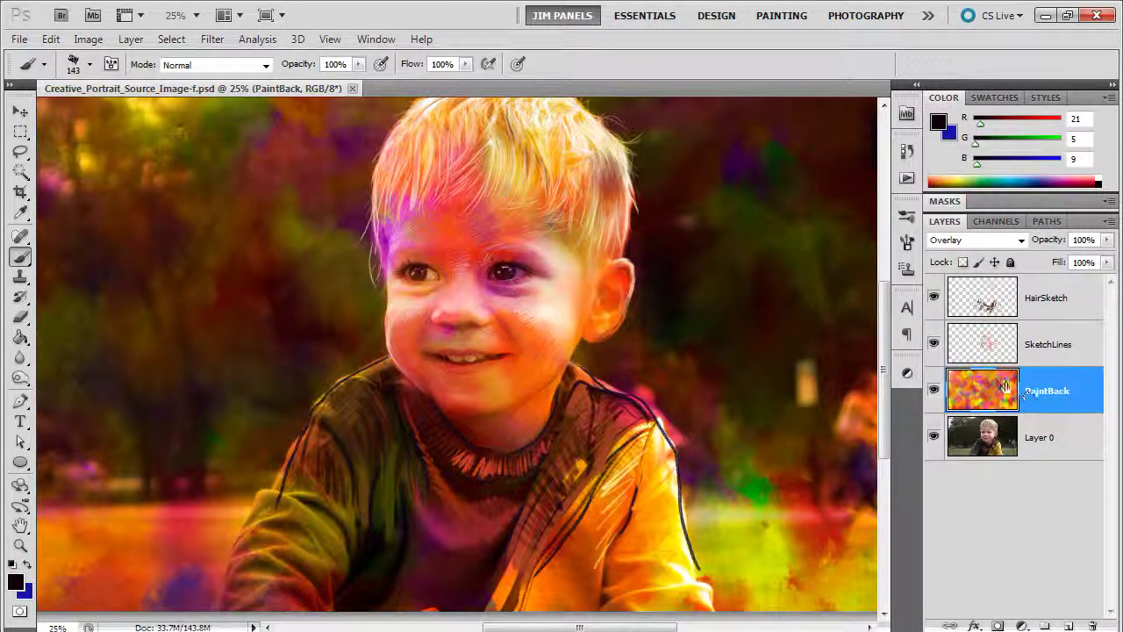
# - Set the PaintBack layer's blend mode to Soft Light and add a black layer mask that hides the whole layer
pyautogui.click(977, 245)
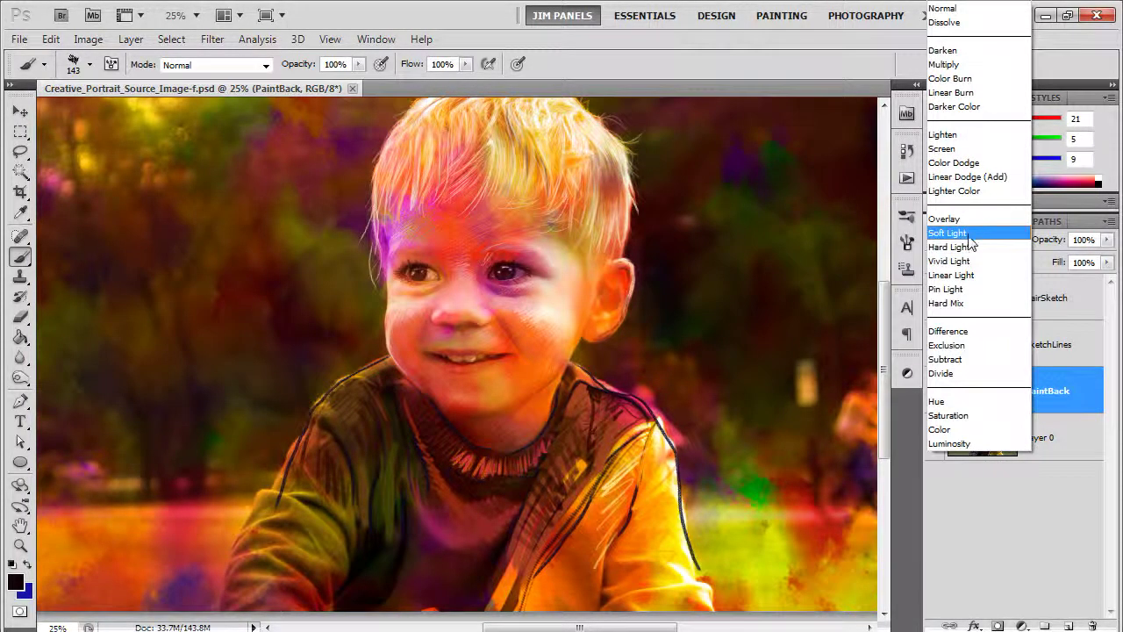
pyautogui.click(970, 235)
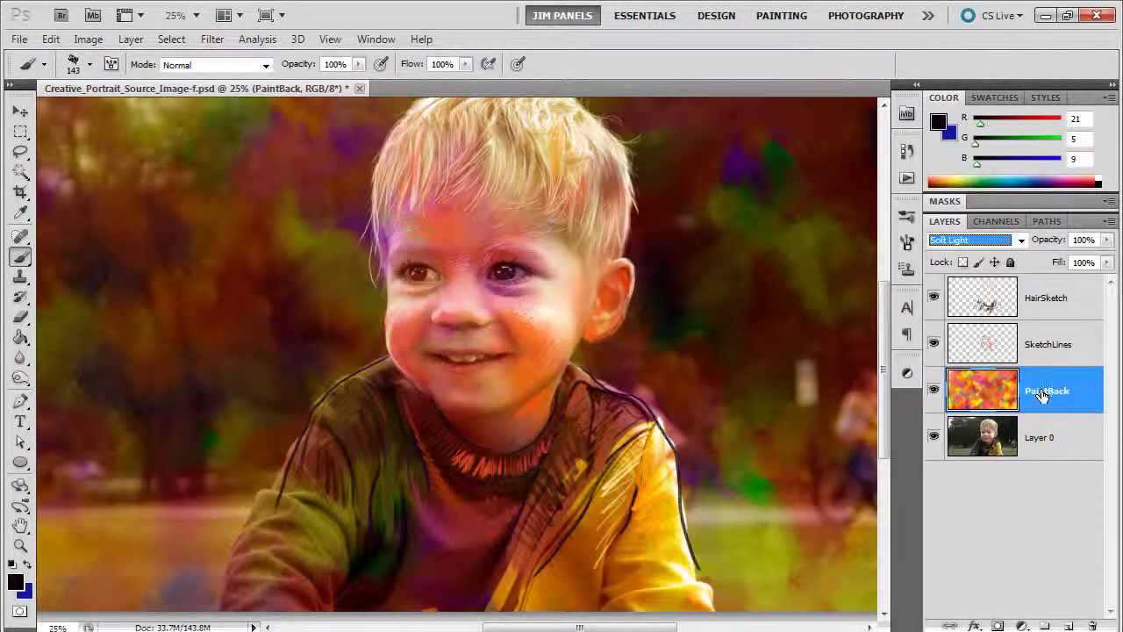
pyautogui.keyDown('alt'); pyautogui.click(999, 624); pyautogui.keyUp('alt')
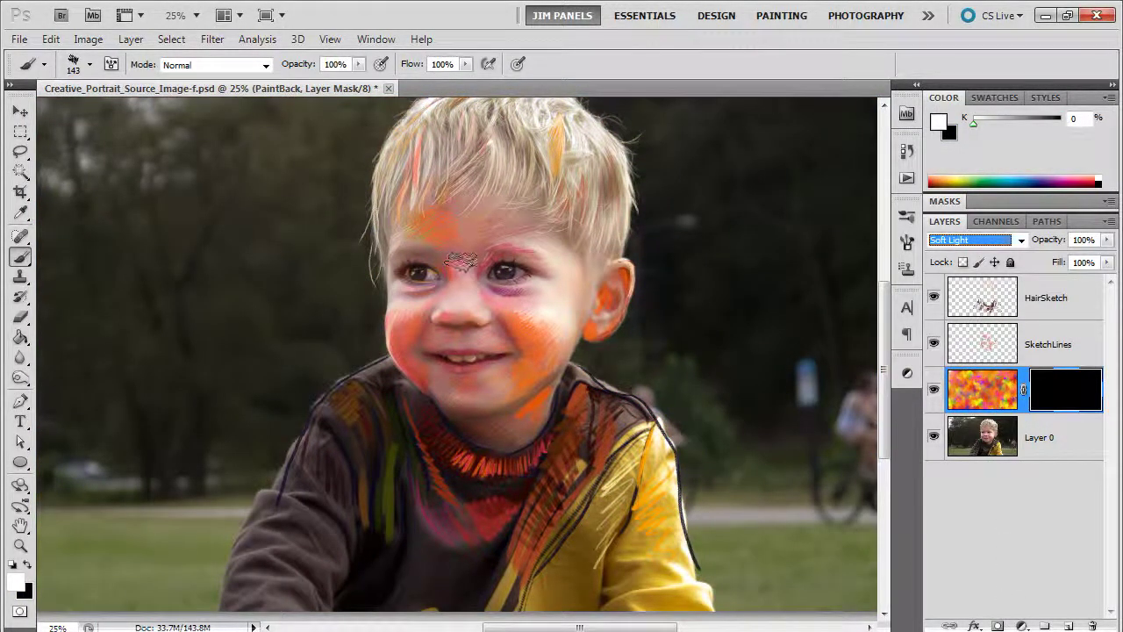
# - Choose the textured 142 px brush tip and set its spacing to 13%
pyautogui.click(88, 66)
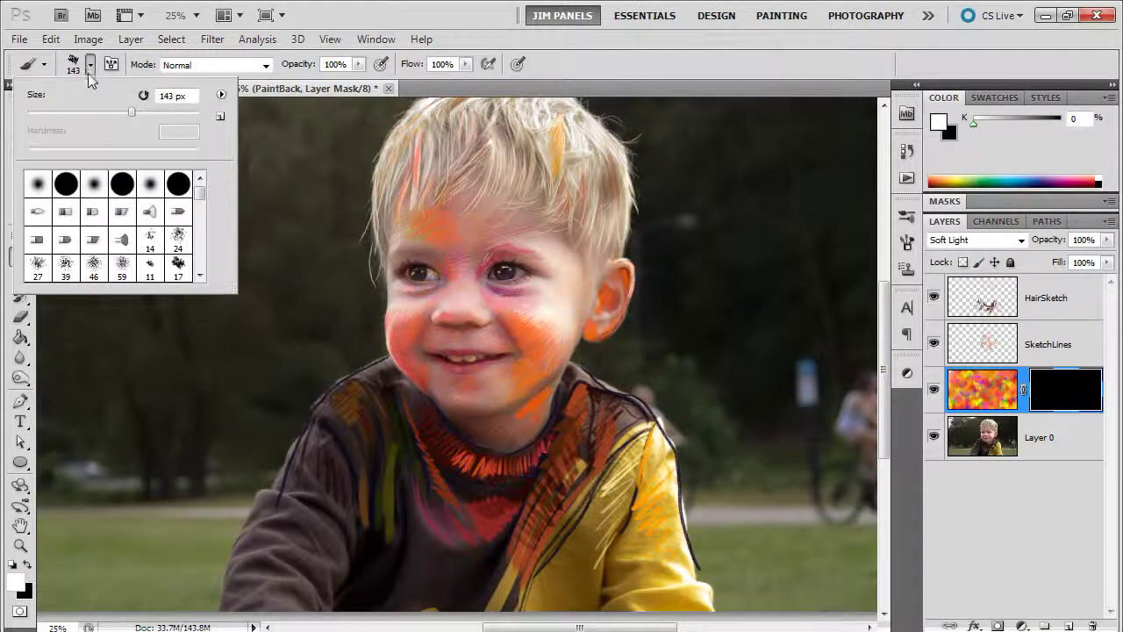
pyautogui.moveTo(195, 198)
pyautogui.mouseDown()
pyautogui.moveTo(203, 261)
pyautogui.moveTo(197, 219)
pyautogui.mouseUp()
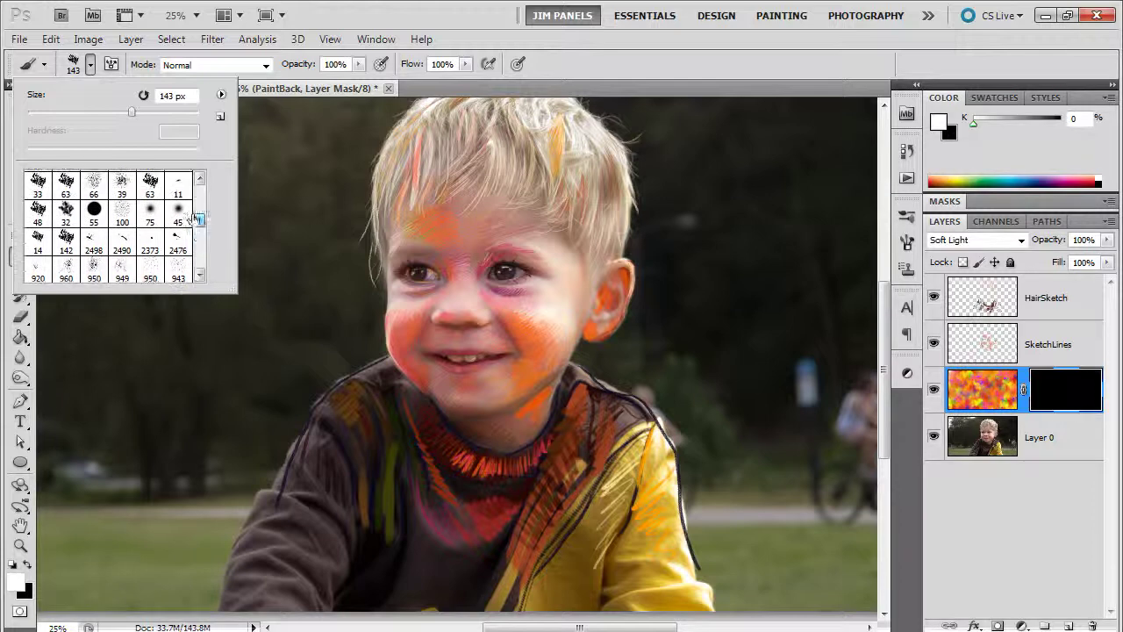
pyautogui.click(66, 242)
pyautogui.click(907, 243)
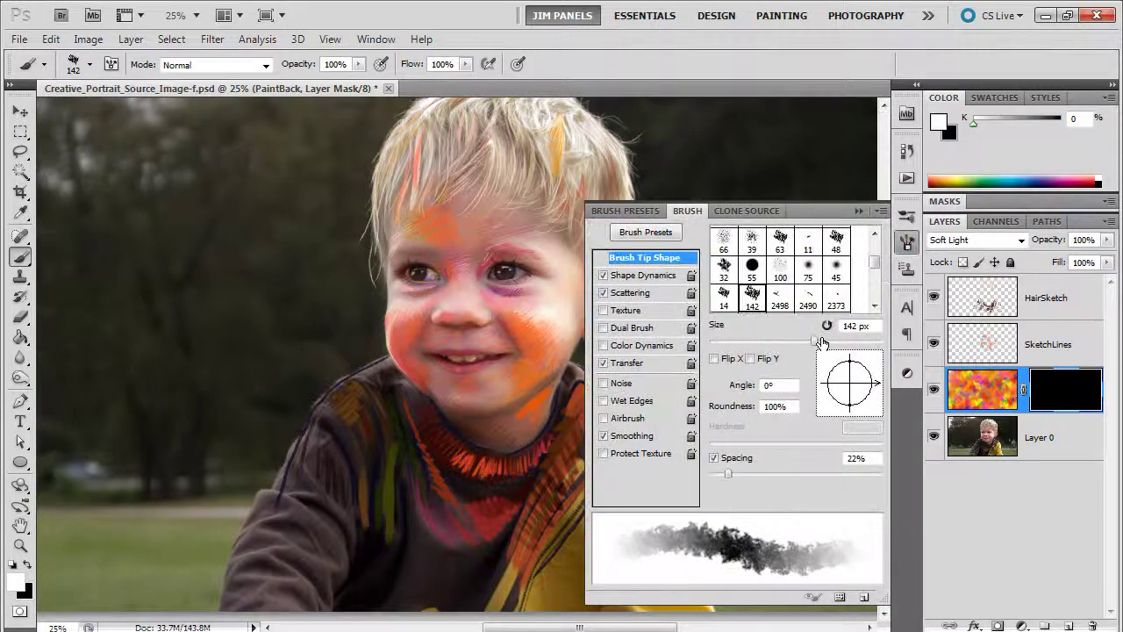
pyautogui.moveTo(735, 470); pyautogui.dragTo(724, 473)
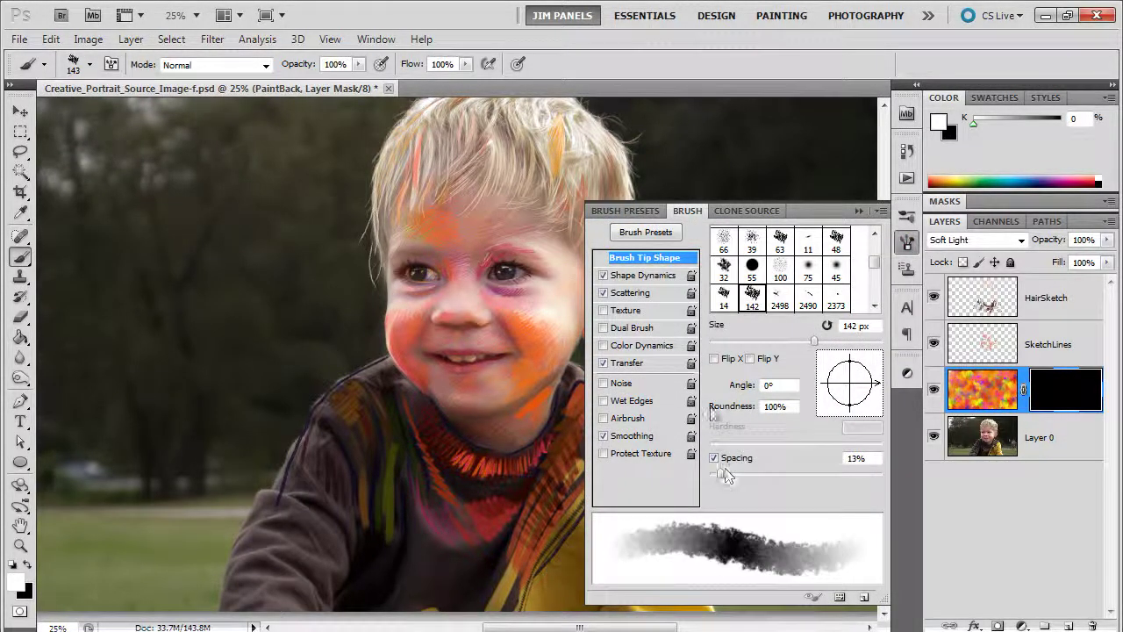
pyautogui.click(859, 212)
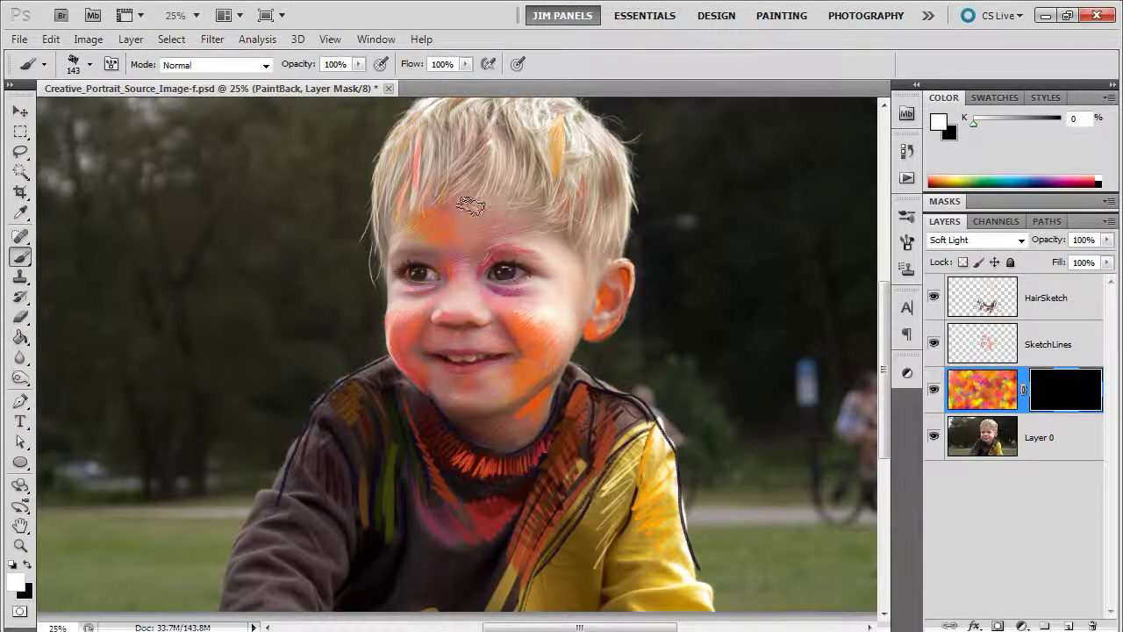
# - Paint white on the PaintBack mask over the boy's face, hair and ear, using a 63 px brush for the ear
pyautogui.moveTo(470, 205)
pyautogui.mouseDown()
pyautogui.moveTo(463, 244)
pyautogui.moveTo(465, 219)
pyautogui.moveTo(448, 315)
pyautogui.moveTo(455, 246)
pyautogui.moveTo(435, 316)
pyautogui.mouseUp()
pyautogui.moveTo(430, 243)
pyautogui.mouseDown()
pyautogui.moveTo(422, 277)
pyautogui.moveTo(419, 250)
pyautogui.moveTo(408, 314)
pyautogui.moveTo(406, 233)
pyautogui.moveTo(406, 307)
pyautogui.moveTo(394, 200)
pyautogui.moveTo(392, 211)
pyautogui.moveTo(420, 178)
pyautogui.moveTo(436, 121)
pyautogui.moveTo(411, 167)
pyautogui.moveTo(449, 109)
pyautogui.moveTo(426, 231)
pyautogui.mouseUp()
pyautogui.moveTo(505, 121)
pyautogui.mouseDown()
pyautogui.moveTo(442, 216)
pyautogui.moveTo(462, 212)
pyautogui.moveTo(491, 167)
pyautogui.moveTo(533, 146)
pyautogui.moveTo(462, 294)
pyautogui.moveTo(539, 174)
pyautogui.moveTo(531, 157)
pyautogui.moveTo(516, 172)
pyautogui.moveTo(525, 292)
pyautogui.moveTo(553, 187)
pyautogui.moveTo(564, 262)
pyautogui.moveTo(548, 147)
pyautogui.moveTo(573, 159)
pyautogui.moveTo(559, 292)
pyautogui.moveTo(586, 282)
pyautogui.moveTo(592, 182)
pyautogui.moveTo(551, 319)
pyautogui.moveTo(533, 287)
pyautogui.moveTo(479, 324)
pyautogui.mouseUp()
pyautogui.moveTo(520, 386)
pyautogui.mouseDown()
pyautogui.moveTo(559, 319)
pyautogui.moveTo(505, 377)
pyautogui.moveTo(455, 401)
pyautogui.mouseUp()
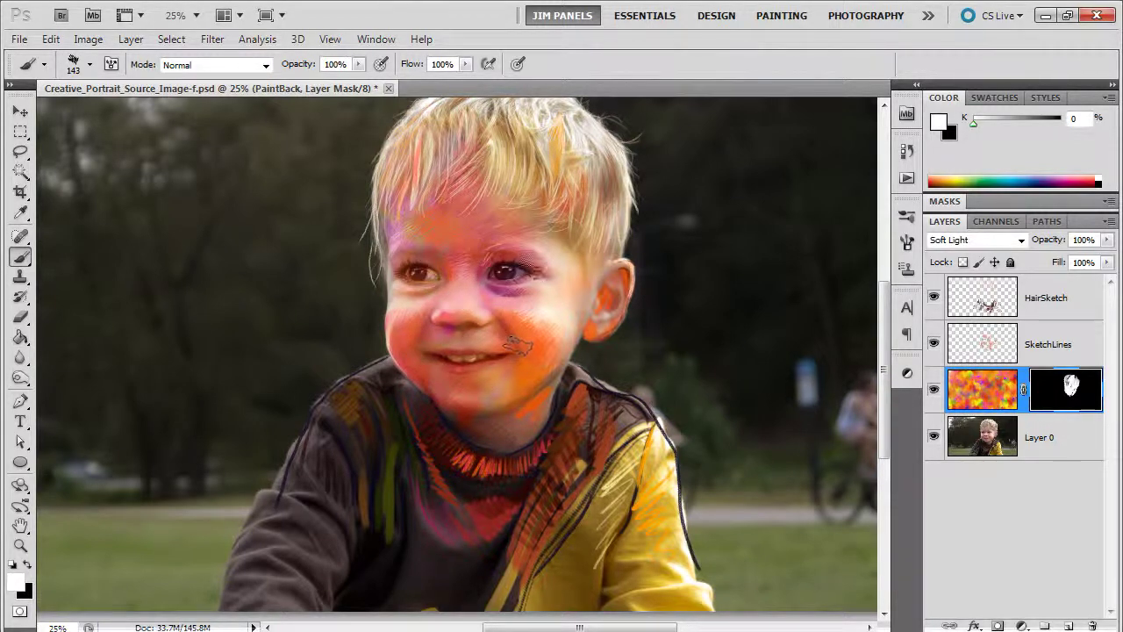
pyautogui.moveTo(562, 243)
pyautogui.mouseDown()
pyautogui.moveTo(589, 248)
pyautogui.moveTo(594, 294)
pyautogui.moveTo(602, 269)
pyautogui.moveTo(589, 272)
pyautogui.mouseUp()
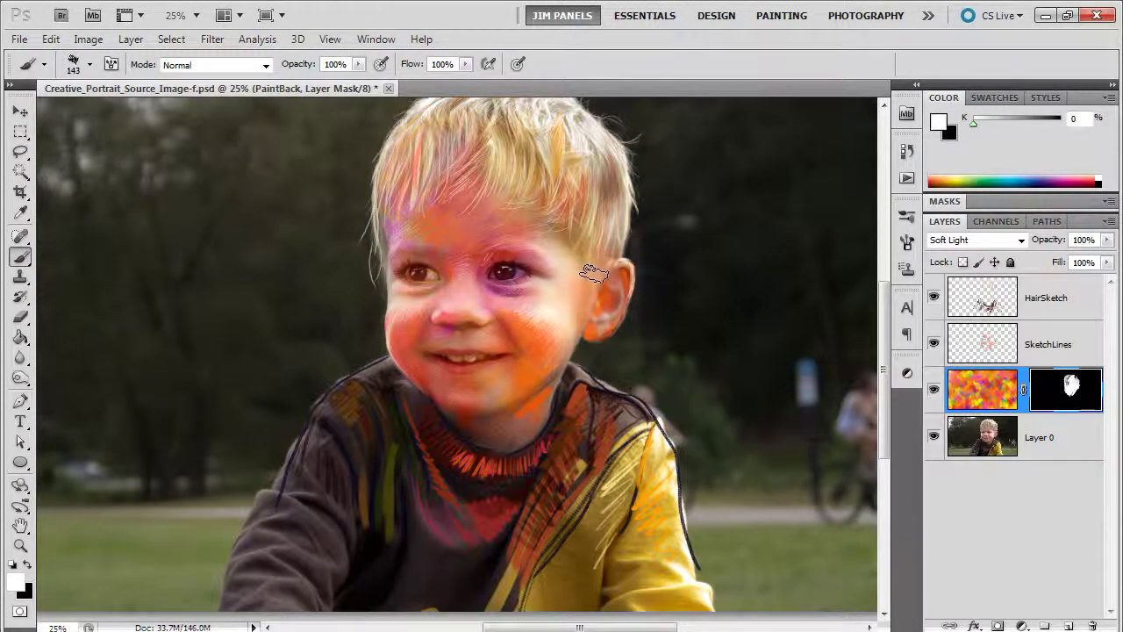
pyautogui.press('.')
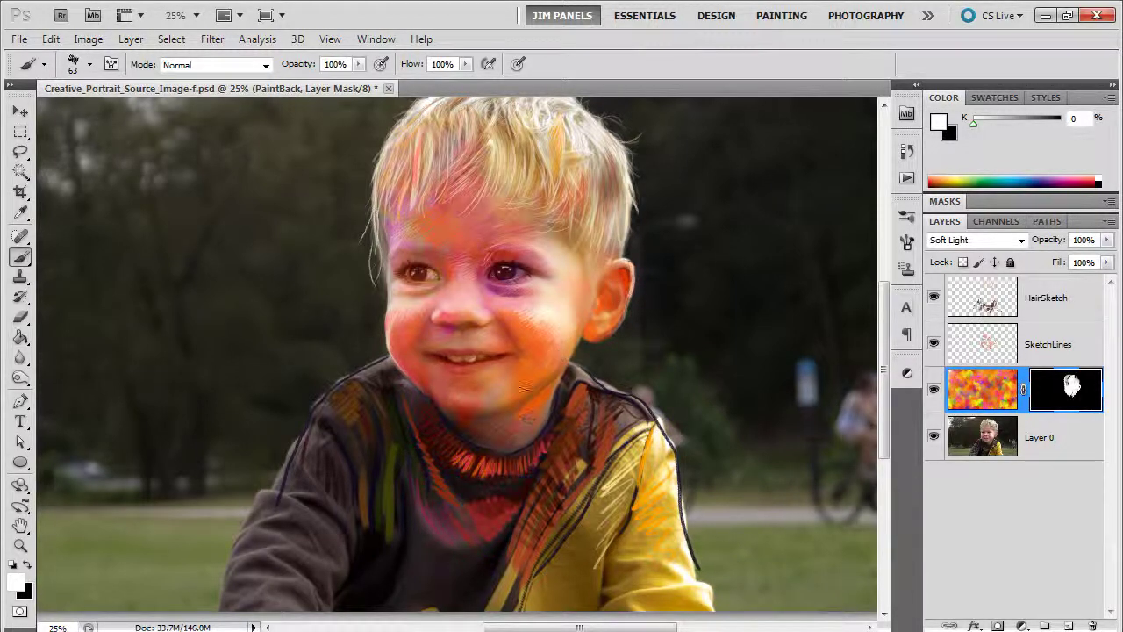
# - Enlarge the brush to 151 px and paint white on the PaintBack mask over the rest of the hair, face and neck
pyautogui.moveTo(572, 207); pyautogui.dragTo(533, 313)
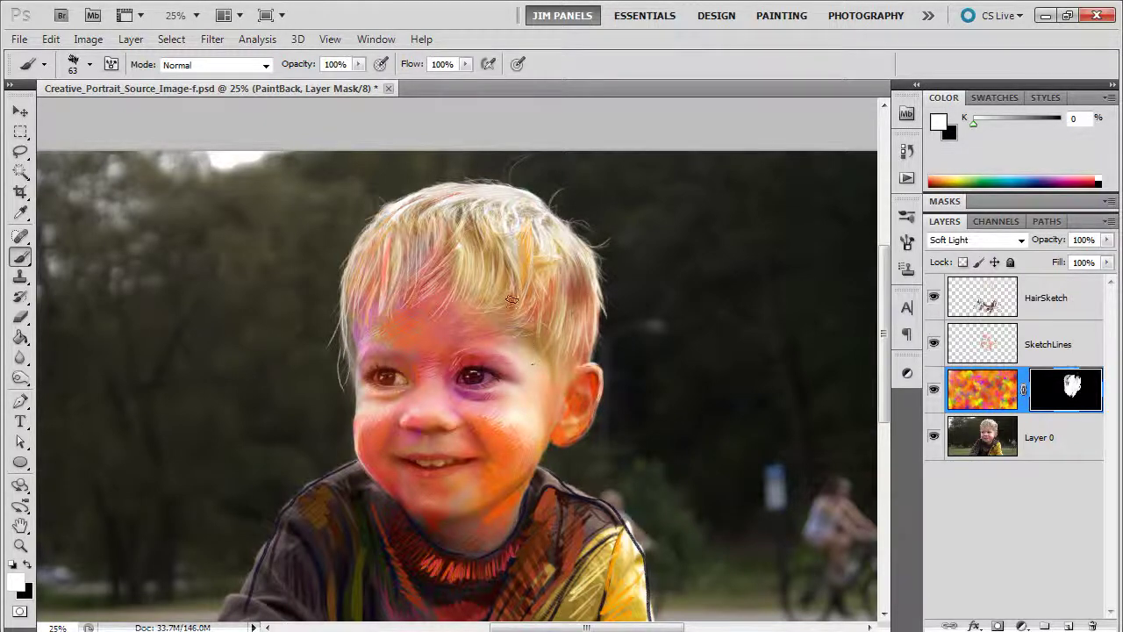
pyautogui.press(']')
pyautogui.press(']')
pyautogui.press(']')
pyautogui.press(']')
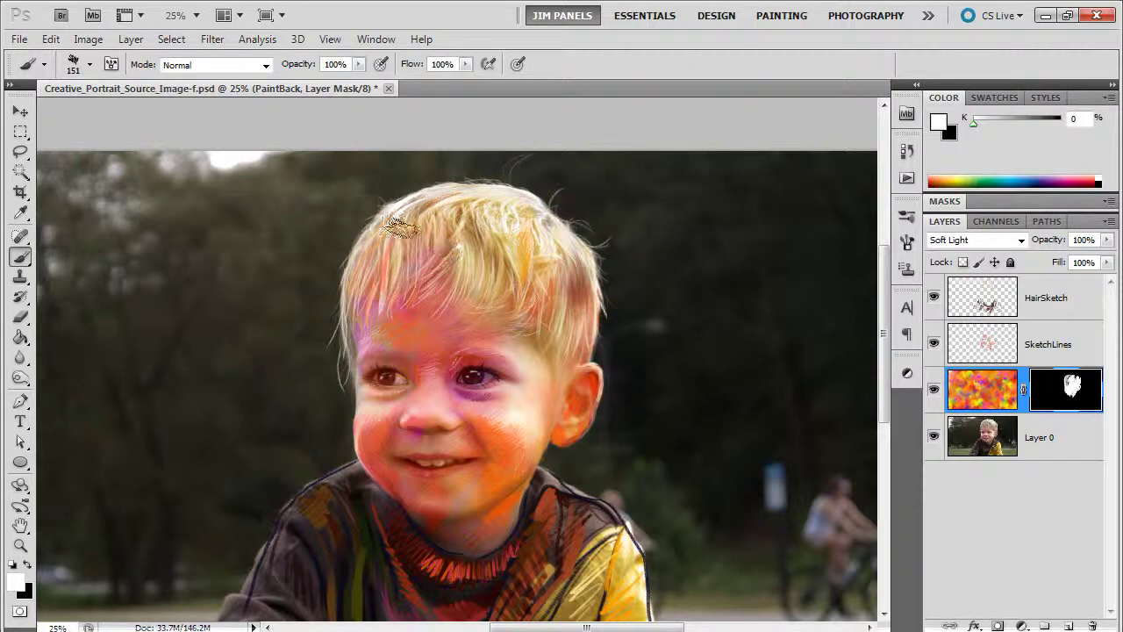
pyautogui.moveTo(455, 296)
pyautogui.mouseDown()
pyautogui.moveTo(483, 395)
pyautogui.moveTo(501, 406)
pyautogui.moveTo(547, 344)
pyautogui.moveTo(527, 382)
pyautogui.moveTo(477, 331)
pyautogui.moveTo(546, 385)
pyautogui.moveTo(503, 397)
pyautogui.moveTo(548, 263)
pyautogui.mouseUp()
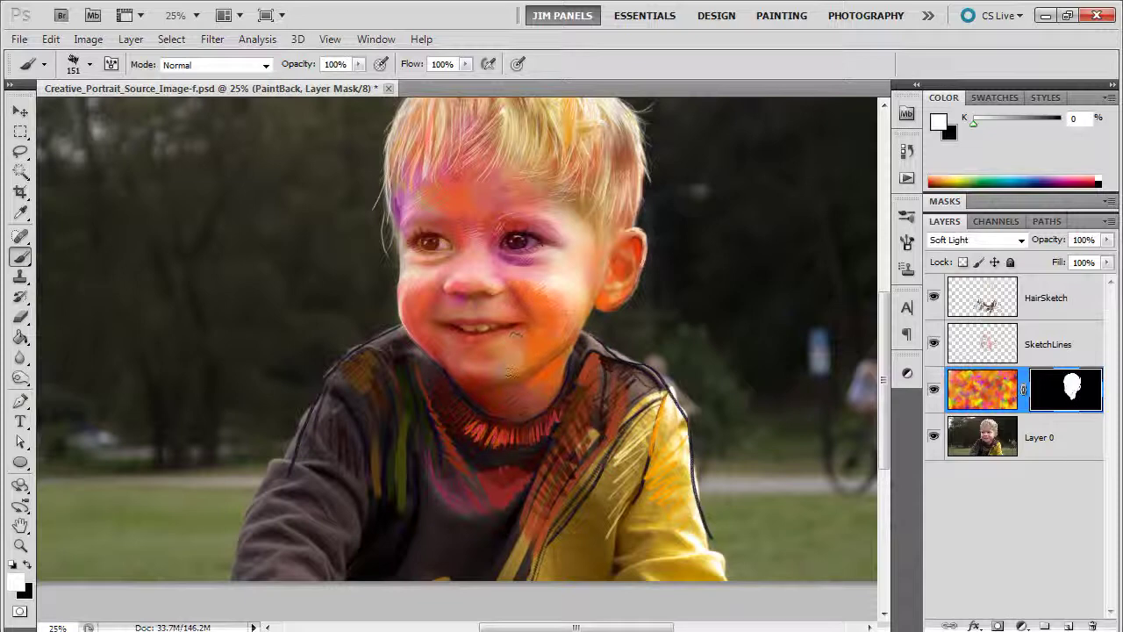
# - Paint loose white strokes on the PaintBack mask along the dark-sleeved shoulder and check the mask on its own
pyautogui.moveTo(465, 361)
pyautogui.mouseDown()
pyautogui.moveTo(435, 381)
pyautogui.moveTo(401, 358)
pyautogui.moveTo(432, 345)
pyautogui.moveTo(421, 338)
pyautogui.moveTo(350, 393)
pyautogui.moveTo(357, 358)
pyautogui.moveTo(295, 471)
pyautogui.moveTo(334, 447)
pyautogui.moveTo(296, 527)
pyautogui.moveTo(335, 463)
pyautogui.mouseUp()
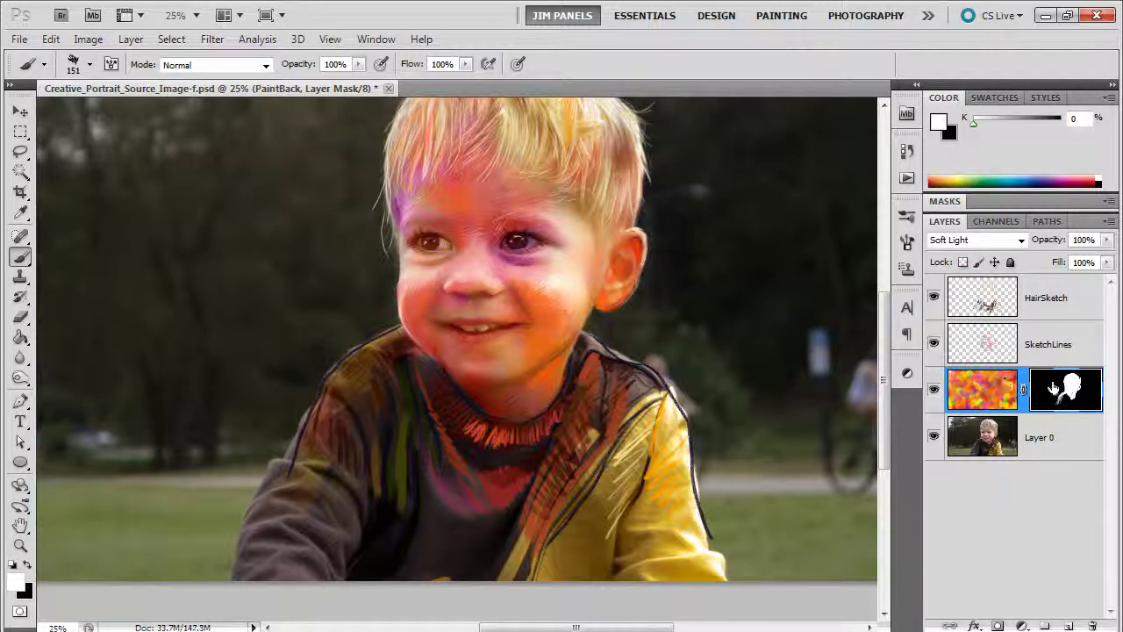
pyautogui.keyDown('alt'); pyautogui.click(1056, 392); pyautogui.keyUp('alt')
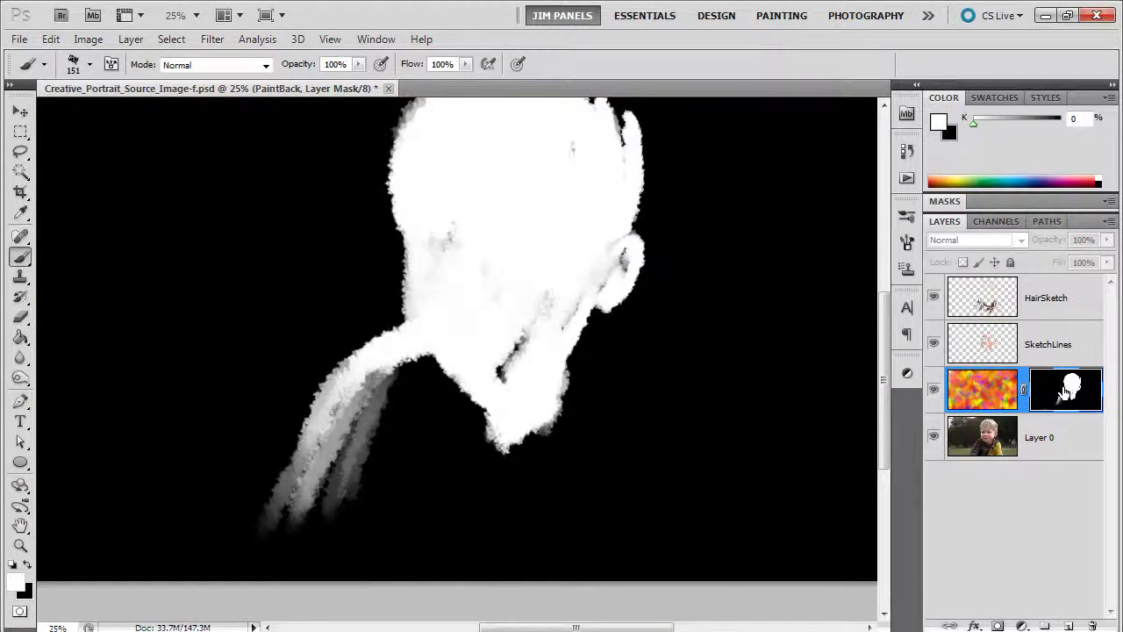
pyautogui.keyDown('alt'); pyautogui.click(1049, 397); pyautogui.keyUp('alt')
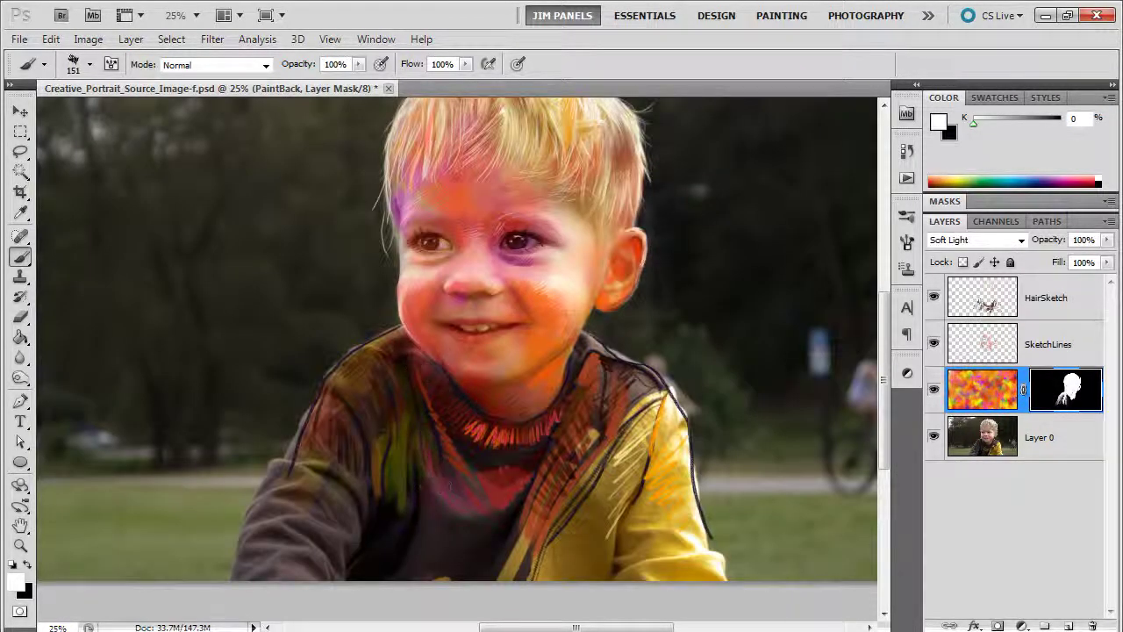
# - Paint white strokes on the PaintBack mask down the collar, shirt front and yellow shoulder, and check the mask on its own
pyautogui.moveTo(479, 411); pyautogui.dragTo(471, 399)
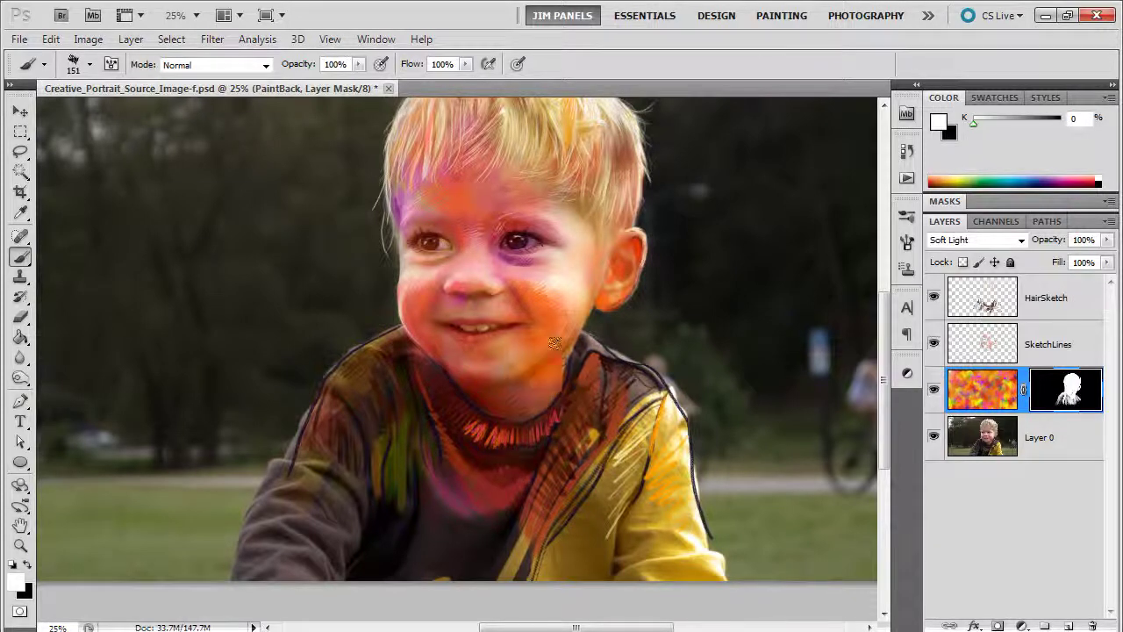
pyautogui.moveTo(654, 399)
pyautogui.mouseDown()
pyautogui.moveTo(677, 547)
pyautogui.moveTo(683, 502)
pyautogui.moveTo(623, 519)
pyautogui.mouseUp()
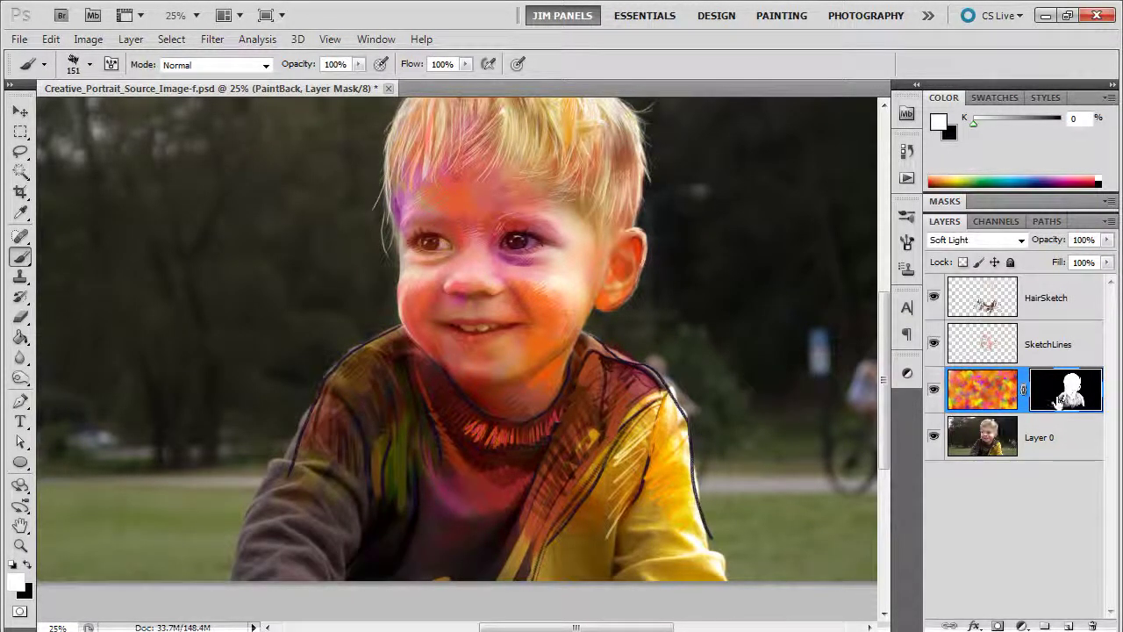
pyautogui.keyDown('alt'); pyautogui.click(1064, 397); pyautogui.keyUp('alt')
pyautogui.keyDown('alt'); pyautogui.click(1063, 397); pyautogui.keyUp('alt')
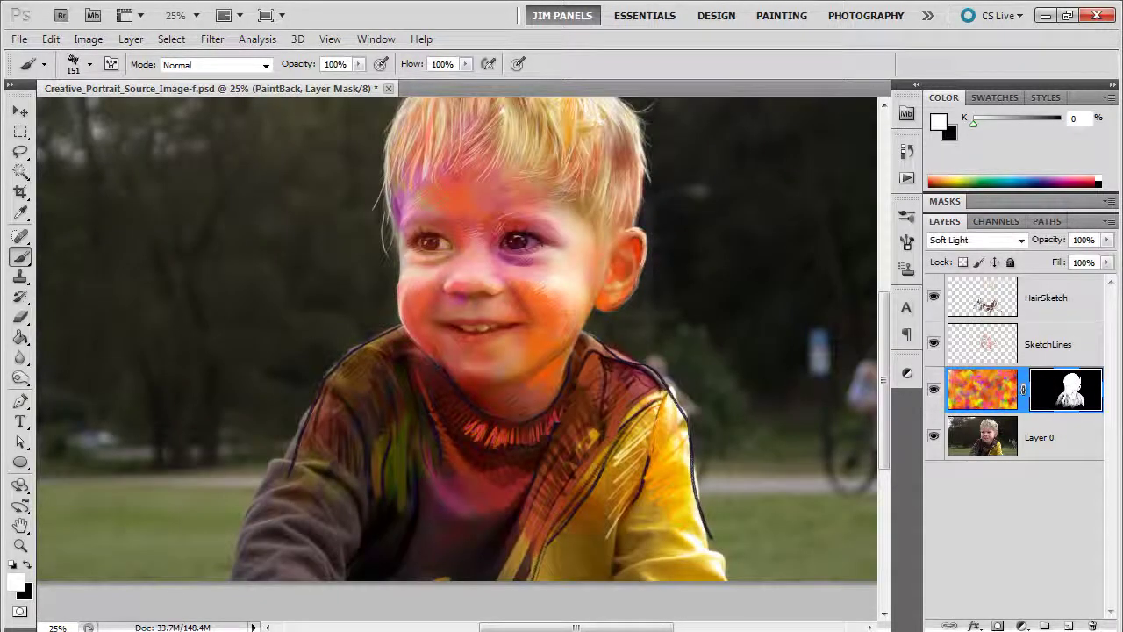
pyautogui.keyDown('alt'); pyautogui.click(1076, 391); pyautogui.keyUp('alt')
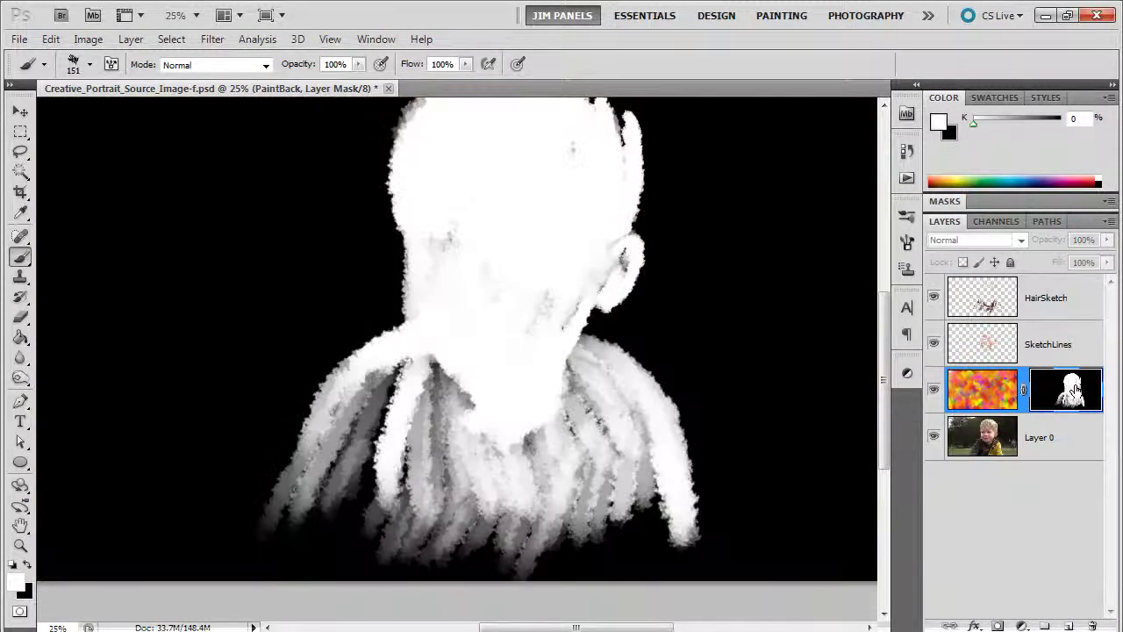
pyautogui.keyDown('alt'); pyautogui.click(1076, 387); pyautogui.keyUp('alt')
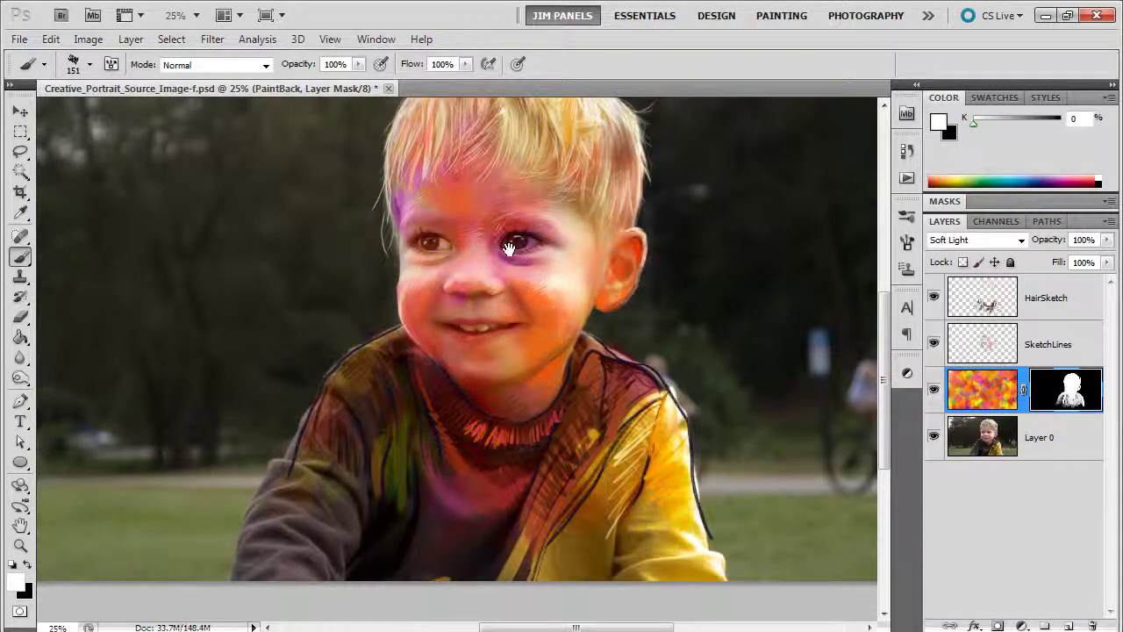
# - Add a black layer mask to Layer 0 that hides the whole photo
pyautogui.moveTo(512, 246)
pyautogui.mouseDown()
pyautogui.moveTo(514, 339)
pyautogui.moveTo(504, 297)
pyautogui.mouseUp()
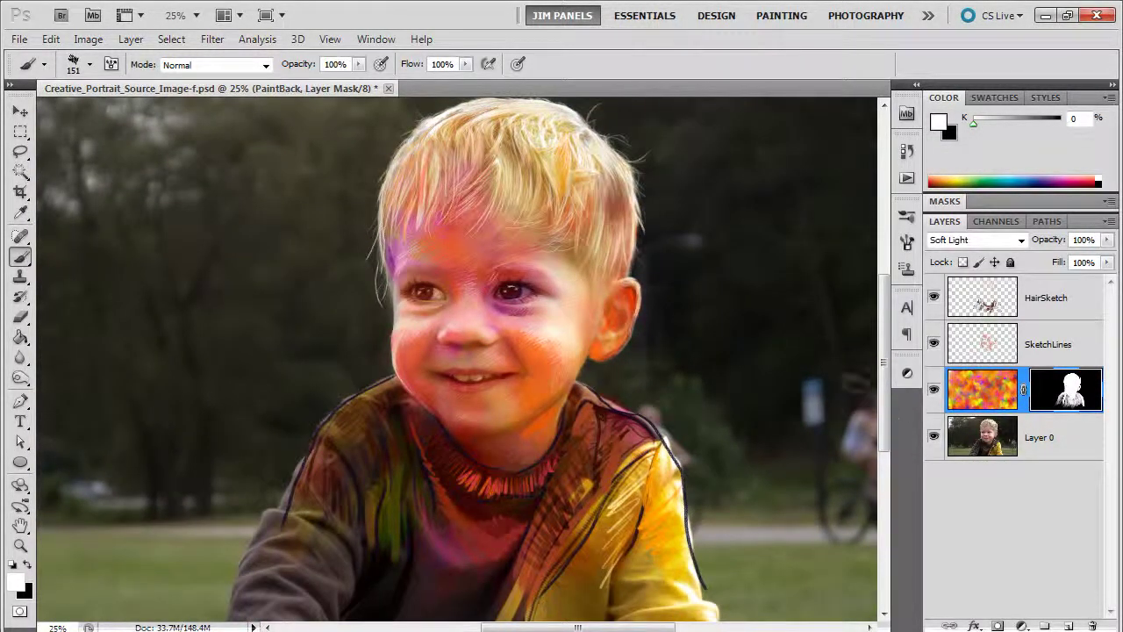
pyautogui.click(1035, 443)
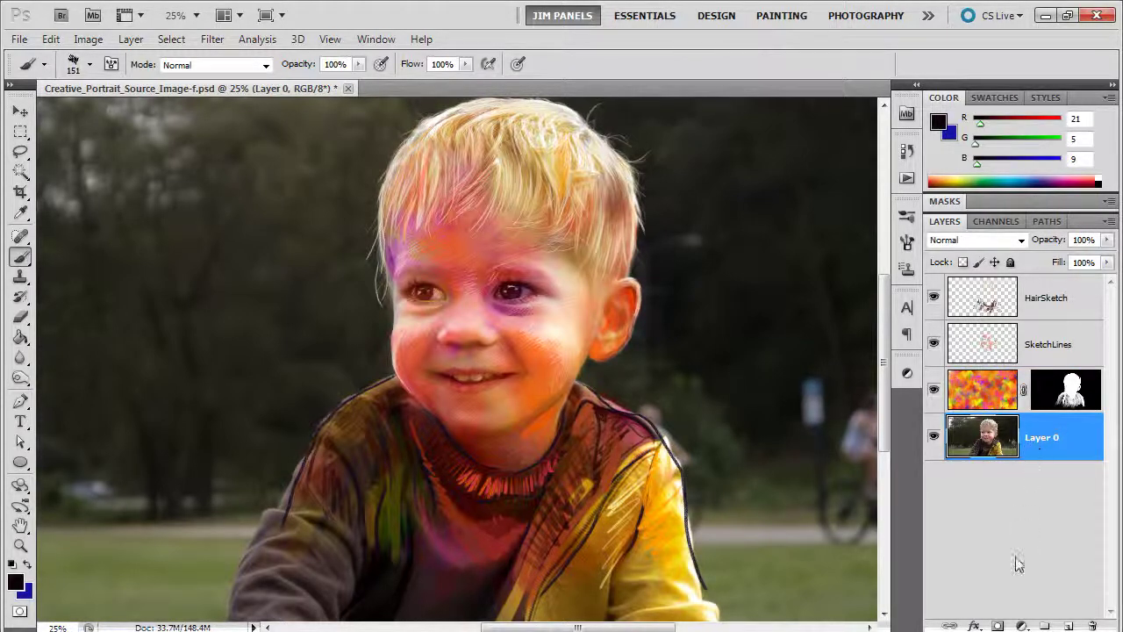
pyautogui.keyDown('alt'); pyautogui.click(998, 625); pyautogui.keyUp('alt')
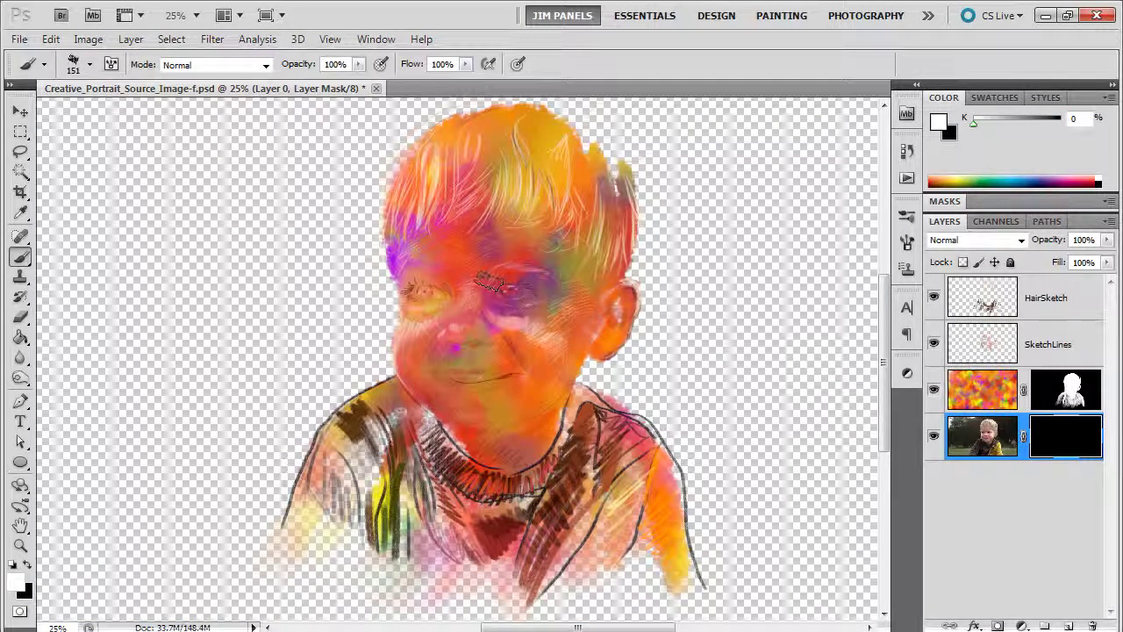
# - Set the brush opacity to 68% and paint white on the Layer 0 mask over the boy's face and hair
pyautogui.click(360, 69)
pyautogui.moveTo(357, 92); pyautogui.dragTo(339, 100)
pyautogui.click(329, 82)
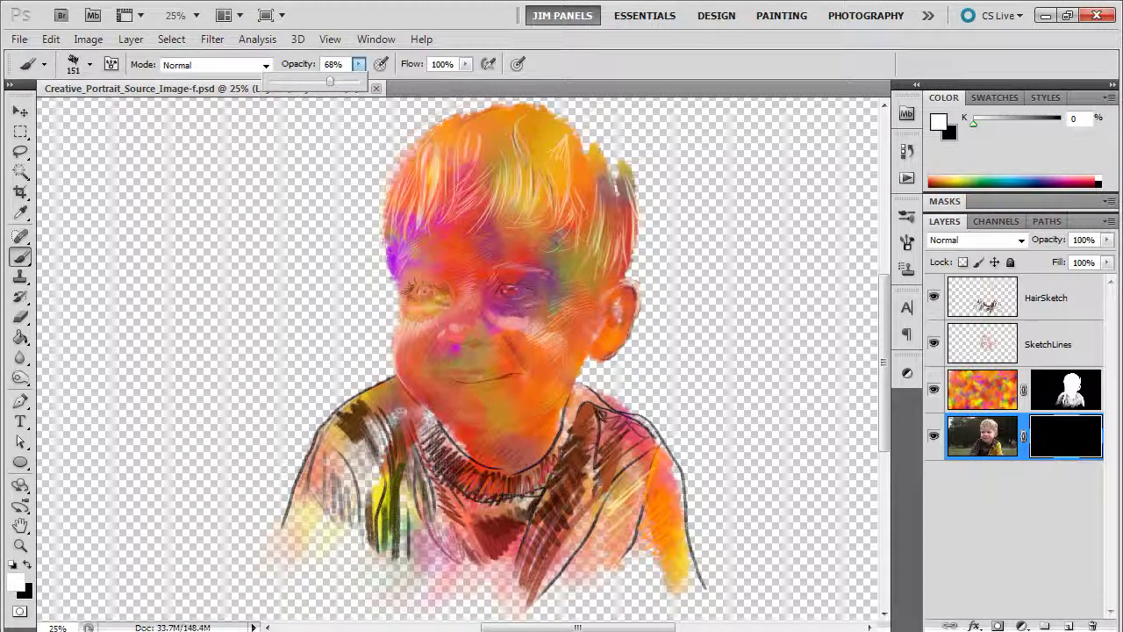
pyautogui.moveTo(428, 298); pyautogui.dragTo(414, 259)
pyautogui.moveTo(439, 336)
pyautogui.mouseDown()
pyautogui.moveTo(404, 235)
pyautogui.moveTo(426, 298)
pyautogui.moveTo(421, 173)
pyautogui.moveTo(470, 147)
pyautogui.moveTo(408, 215)
pyautogui.moveTo(463, 160)
pyautogui.moveTo(415, 175)
pyautogui.moveTo(526, 118)
pyautogui.moveTo(467, 141)
pyautogui.moveTo(566, 180)
pyautogui.moveTo(494, 159)
pyautogui.moveTo(507, 159)
pyautogui.moveTo(437, 228)
pyautogui.moveTo(516, 138)
pyautogui.moveTo(533, 156)
pyautogui.moveTo(525, 218)
pyautogui.moveTo(610, 204)
pyautogui.moveTo(603, 282)
pyautogui.moveTo(586, 171)
pyautogui.moveTo(533, 139)
pyautogui.moveTo(603, 204)
pyautogui.moveTo(506, 133)
pyautogui.moveTo(596, 188)
pyautogui.moveTo(546, 126)
pyautogui.moveTo(563, 128)
pyautogui.moveTo(448, 140)
pyautogui.moveTo(537, 123)
pyautogui.moveTo(433, 172)
pyautogui.moveTo(502, 125)
pyautogui.moveTo(435, 178)
pyautogui.moveTo(490, 128)
pyautogui.moveTo(442, 161)
pyautogui.moveTo(470, 118)
pyautogui.moveTo(428, 188)
pyautogui.moveTo(485, 183)
pyautogui.moveTo(458, 175)
pyautogui.moveTo(479, 229)
pyautogui.moveTo(497, 220)
pyautogui.moveTo(496, 313)
pyautogui.moveTo(518, 324)
pyautogui.moveTo(564, 309)
pyautogui.moveTo(553, 284)
pyautogui.moveTo(562, 279)
pyautogui.moveTo(544, 287)
pyautogui.moveTo(470, 244)
pyautogui.moveTo(449, 302)
pyautogui.moveTo(478, 346)
pyautogui.moveTo(445, 338)
pyautogui.moveTo(448, 325)
pyautogui.moveTo(512, 329)
pyautogui.moveTo(436, 338)
pyautogui.moveTo(520, 369)
pyautogui.moveTo(457, 394)
pyautogui.moveTo(542, 344)
pyautogui.moveTo(538, 378)
pyautogui.moveTo(551, 372)
pyautogui.moveTo(612, 300)
pyautogui.moveTo(590, 342)
pyautogui.moveTo(618, 317)
pyautogui.moveTo(616, 330)
pyautogui.moveTo(597, 311)
pyautogui.mouseUp()
pyautogui.keyDown('alt'); pyautogui.rightClick(601, 322); pyautogui.keyUp('alt')
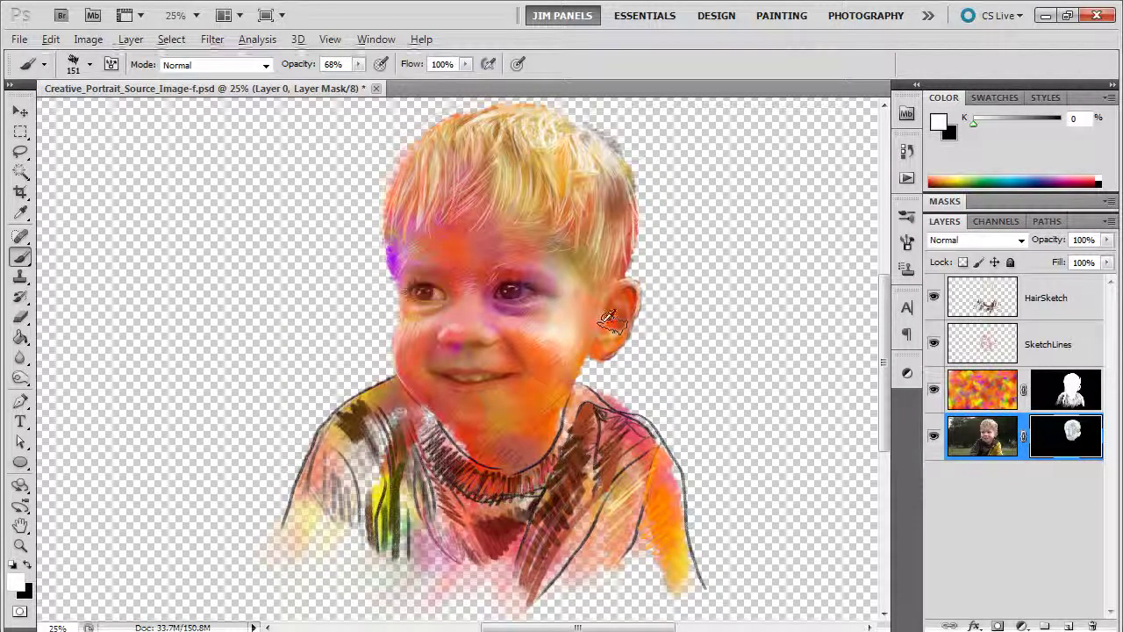
# - With a 63 px brush, paint the ear back in white on the Layer 0 mask and hide the overspill beside it with black
pyautogui.press('[')
pyautogui.press('[')
pyautogui.press('[')
pyautogui.press('[')
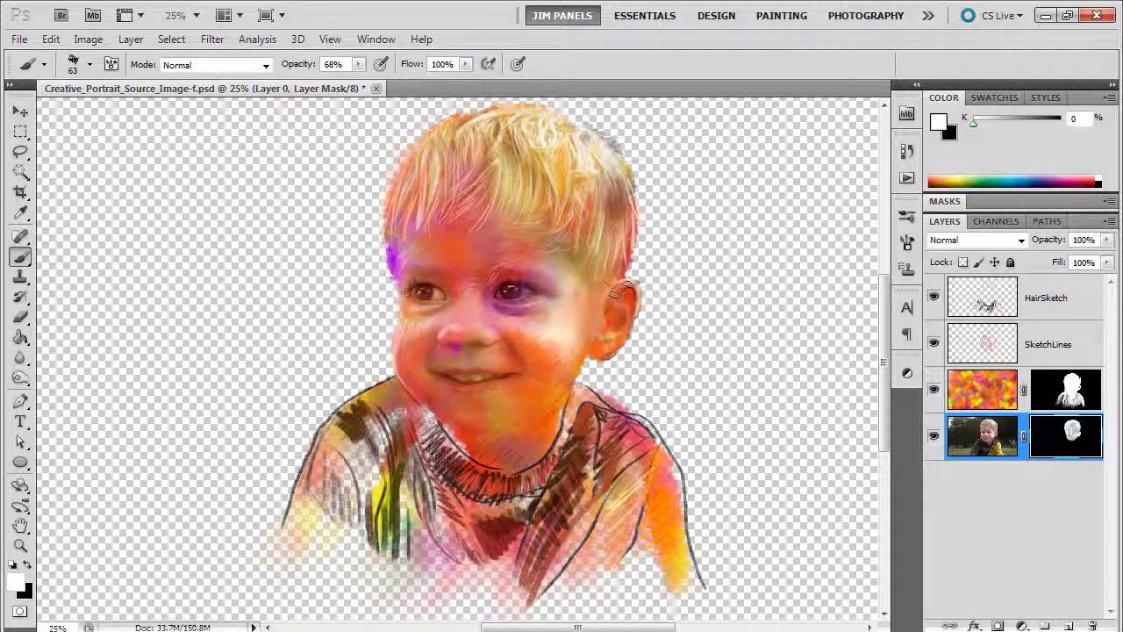
pyautogui.moveTo(636, 287); pyautogui.dragTo(613, 331)
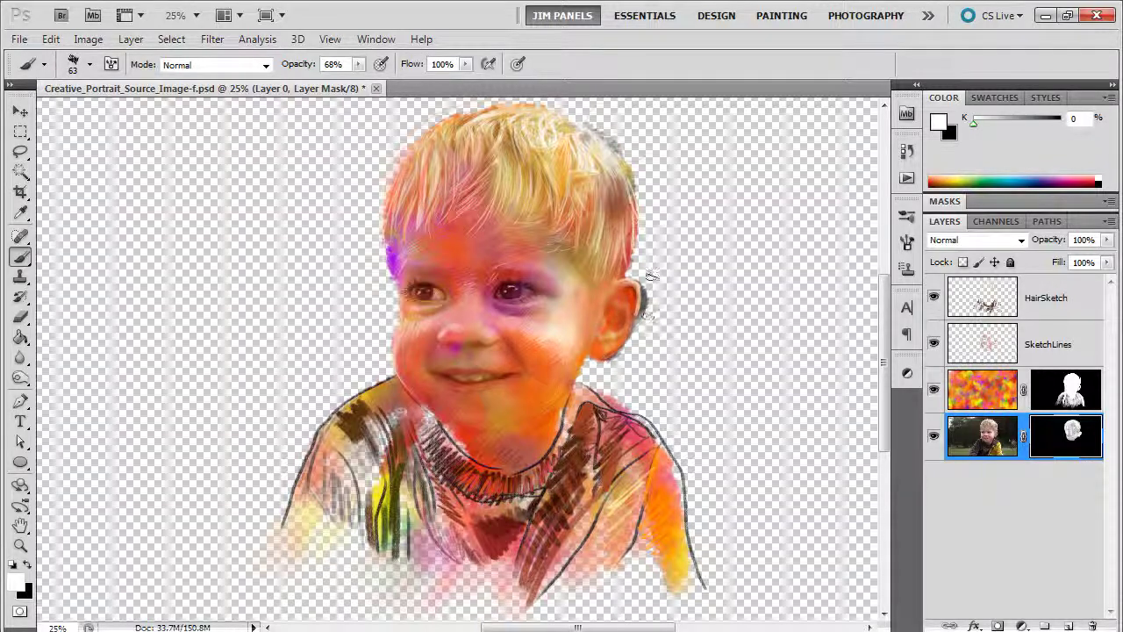
pyautogui.click(29, 566)
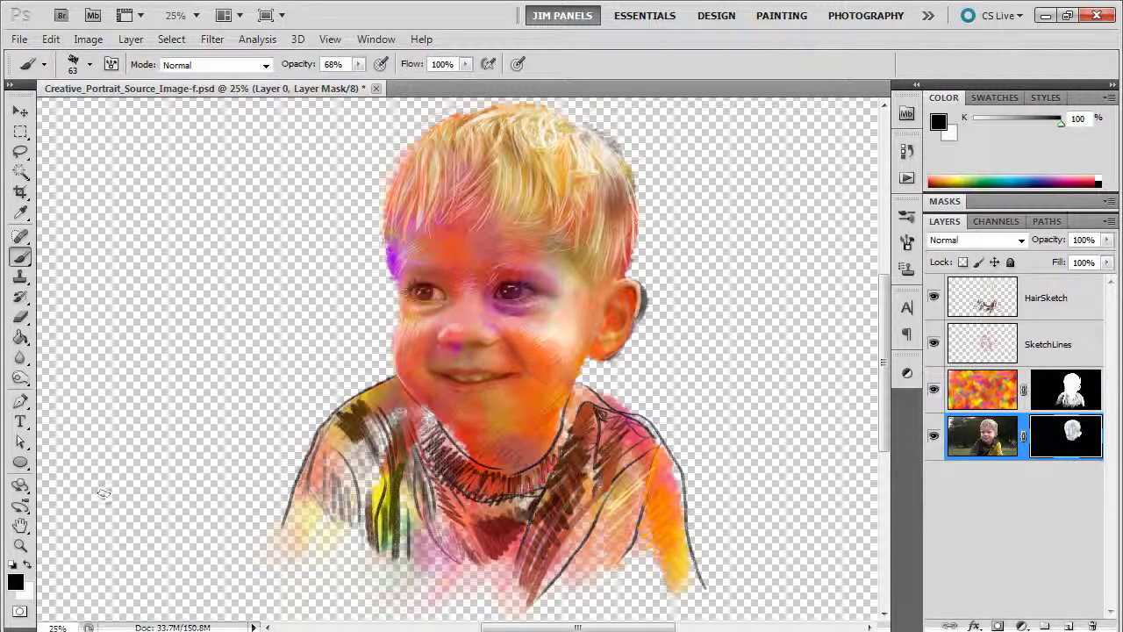
pyautogui.moveTo(652, 289)
pyautogui.mouseDown()
pyautogui.moveTo(638, 330)
pyautogui.moveTo(642, 275)
pyautogui.mouseUp()
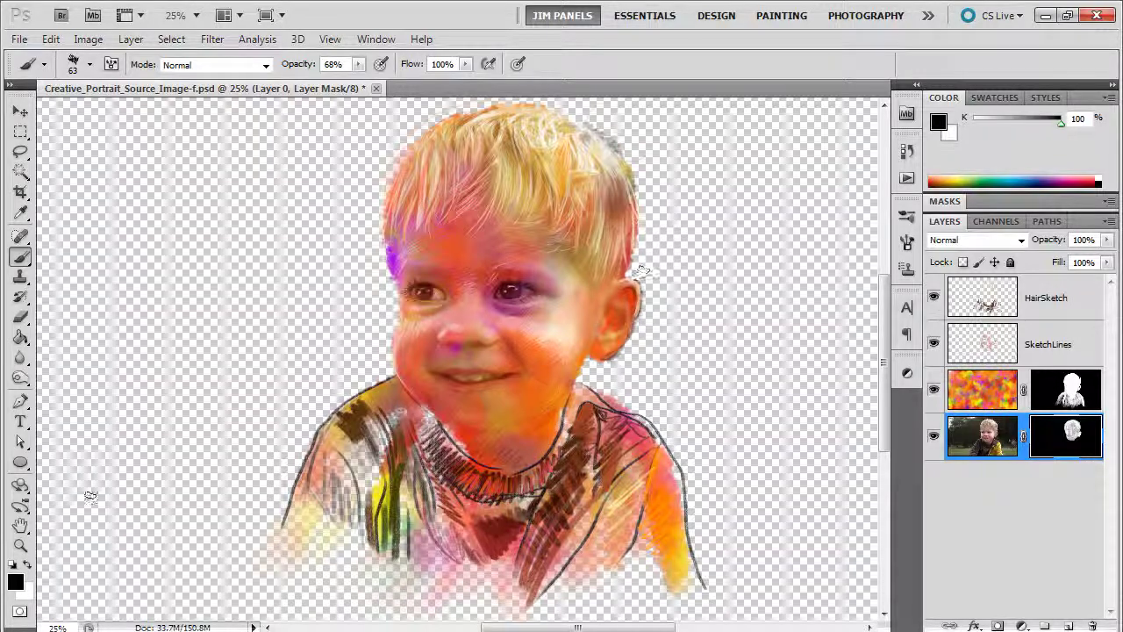
# - Switch back to white and paint over the cheek, mouth and nose on the Layer 0 mask to bring back photo detail
pyautogui.press('x')
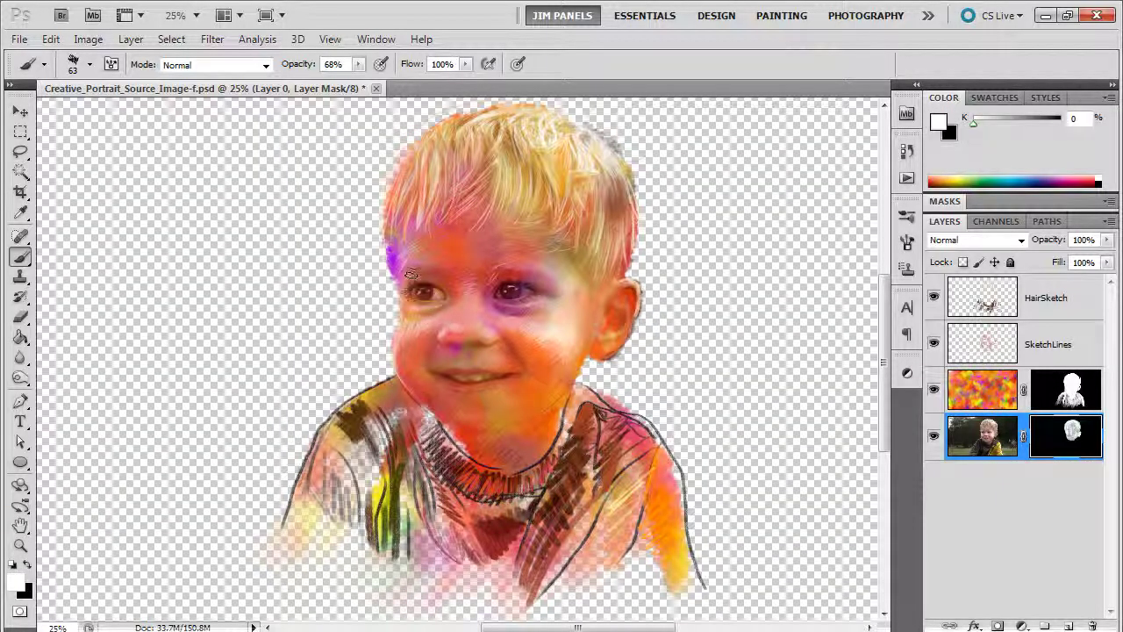
pyautogui.moveTo(414, 327)
pyautogui.mouseDown()
pyautogui.moveTo(417, 375)
pyautogui.moveTo(460, 373)
pyautogui.mouseUp()
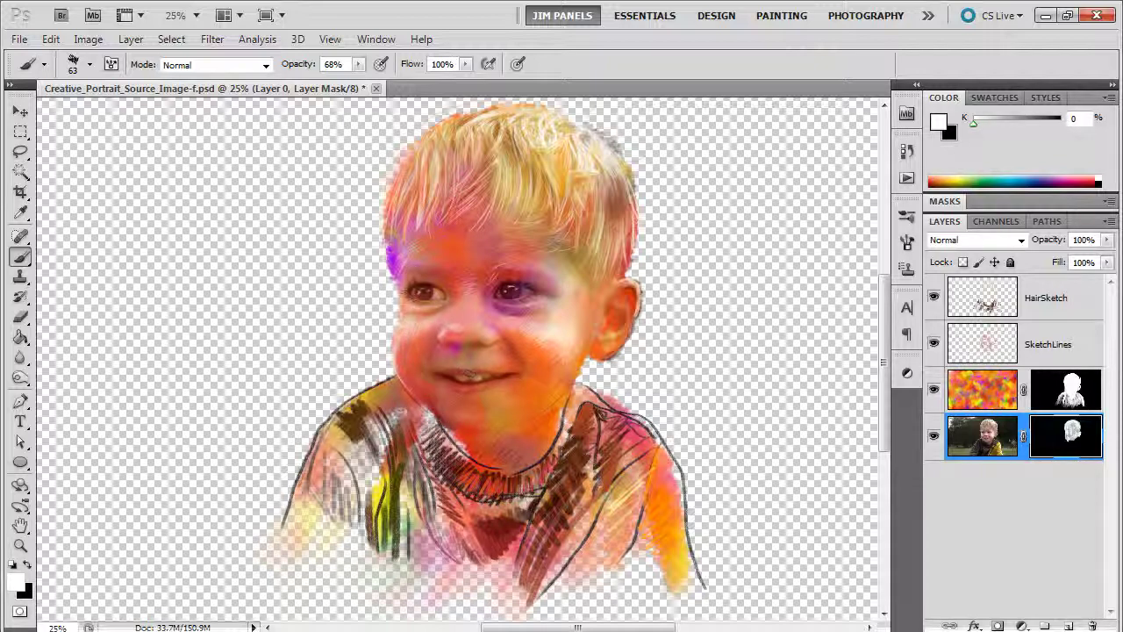
pyautogui.moveTo(465, 330); pyautogui.dragTo(483, 356)
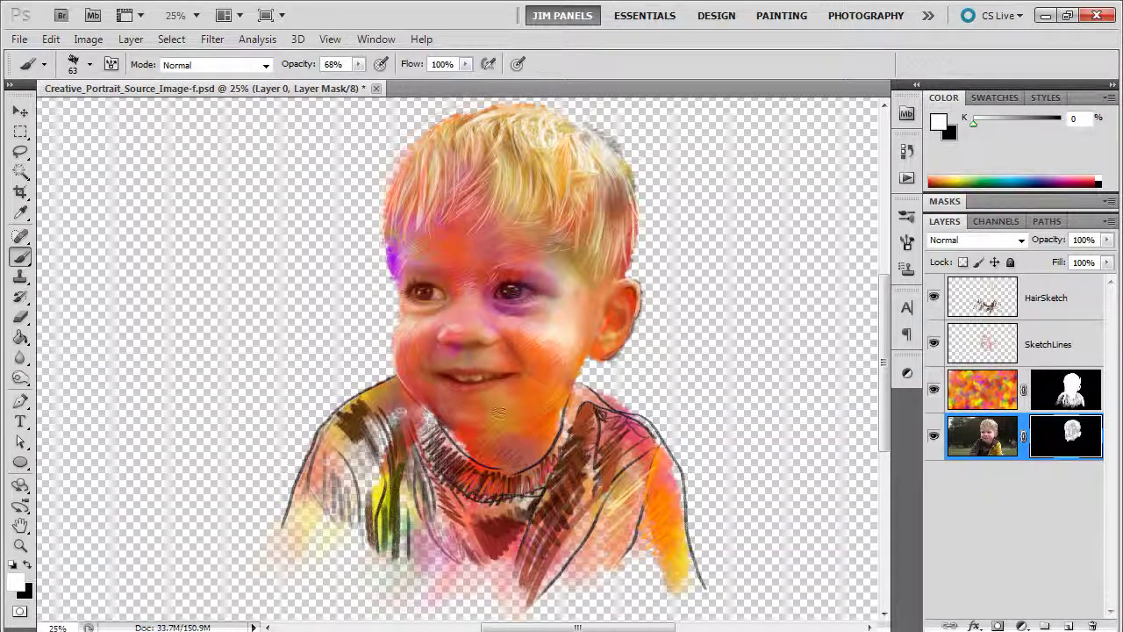
# - Enlarge the brush to 151 px and paint white on the Layer 0 mask over the chin, neck, collar and shoulders
pyautogui.moveTo(497, 425)
pyautogui.mouseDown()
pyautogui.moveTo(528, 426)
pyautogui.moveTo(569, 371)
pyautogui.moveTo(503, 443)
pyautogui.moveTo(551, 421)
pyautogui.moveTo(489, 466)
pyautogui.moveTo(498, 427)
pyautogui.moveTo(469, 413)
pyautogui.moveTo(471, 344)
pyautogui.moveTo(540, 440)
pyautogui.moveTo(422, 414)
pyautogui.moveTo(452, 408)
pyautogui.moveTo(401, 419)
pyautogui.moveTo(429, 399)
pyautogui.moveTo(392, 399)
pyautogui.moveTo(307, 476)
pyautogui.moveTo(391, 395)
pyautogui.moveTo(307, 469)
pyautogui.moveTo(375, 404)
pyautogui.moveTo(351, 497)
pyautogui.moveTo(382, 422)
pyautogui.moveTo(371, 497)
pyautogui.moveTo(381, 450)
pyautogui.moveTo(371, 469)
pyautogui.moveTo(401, 457)
pyautogui.moveTo(408, 520)
pyautogui.moveTo(507, 432)
pyautogui.moveTo(511, 399)
pyautogui.moveTo(566, 465)
pyautogui.moveTo(550, 396)
pyautogui.moveTo(581, 417)
pyautogui.moveTo(573, 401)
pyautogui.moveTo(653, 481)
pyautogui.moveTo(614, 423)
pyautogui.moveTo(651, 484)
pyautogui.moveTo(634, 459)
pyautogui.moveTo(662, 480)
pyautogui.moveTo(632, 452)
pyautogui.moveTo(569, 553)
pyautogui.moveTo(430, 525)
pyautogui.moveTo(369, 548)
pyautogui.moveTo(302, 526)
pyautogui.mouseUp()
pyautogui.press(']')
pyautogui.press(']')
pyautogui.press(']')
pyautogui.press(']')
pyautogui.press(']')
pyautogui.press(']')
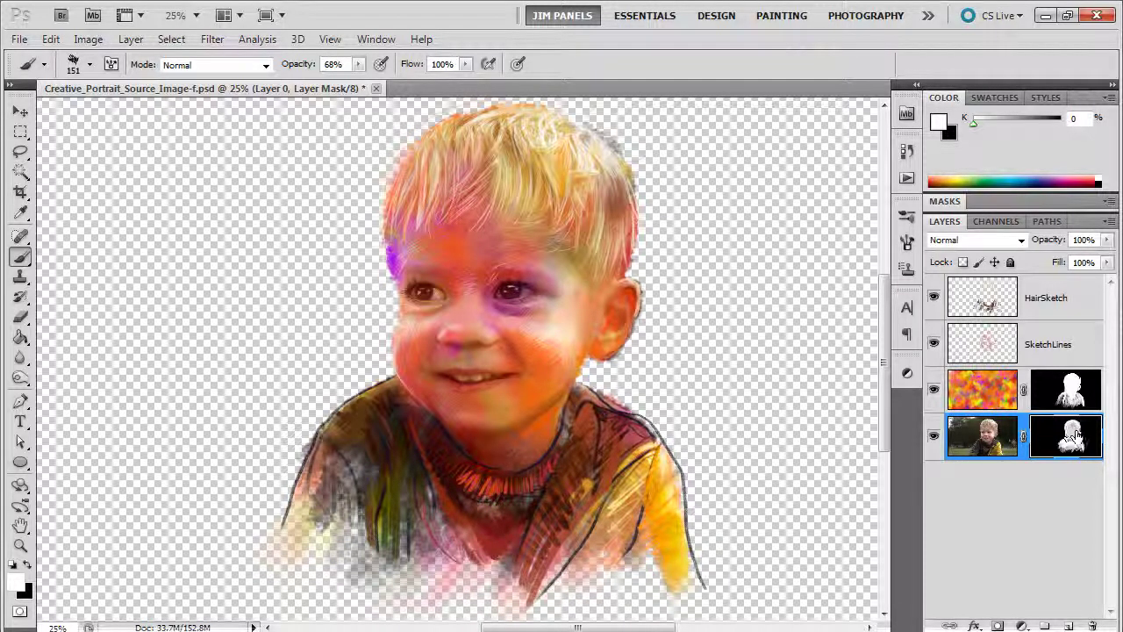
# - Inspect the Layer 0 mask on its own and paint white on it around both eyes
pyautogui.keyDown('alt'); pyautogui.click(1074, 439); pyautogui.keyUp('alt')
pyautogui.keyDown('alt'); pyautogui.click(1074, 439); pyautogui.keyUp('alt')
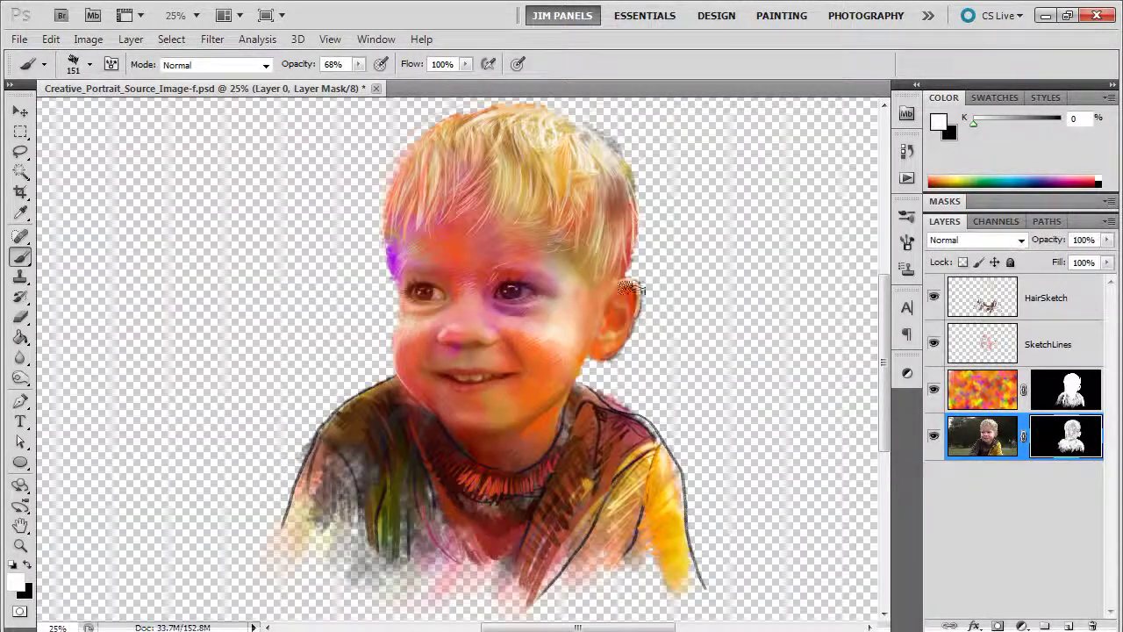
pyautogui.moveTo(429, 333)
pyautogui.mouseDown()
pyautogui.moveTo(469, 234)
pyautogui.moveTo(443, 246)
pyautogui.moveTo(442, 230)
pyautogui.moveTo(465, 324)
pyautogui.mouseUp()
pyautogui.moveTo(518, 272); pyautogui.dragTo(546, 313)
pyautogui.keyDown('alt'); pyautogui.click(1066, 434); pyautogui.keyUp('alt')
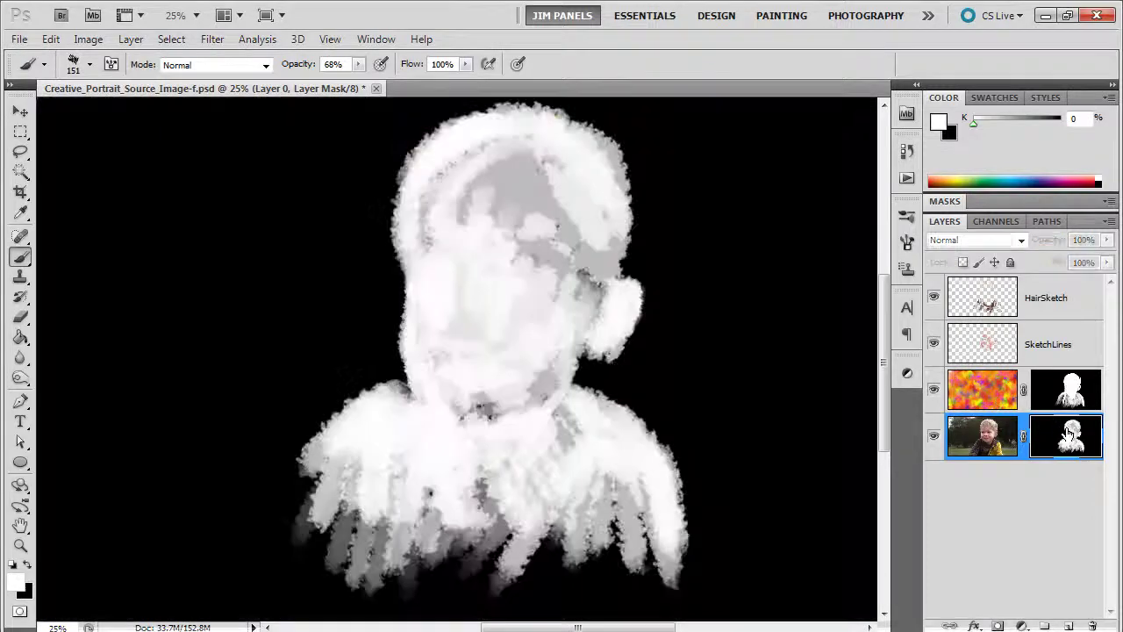
pyautogui.keyDown('alt'); pyautogui.click(1071, 434); pyautogui.keyUp('alt')
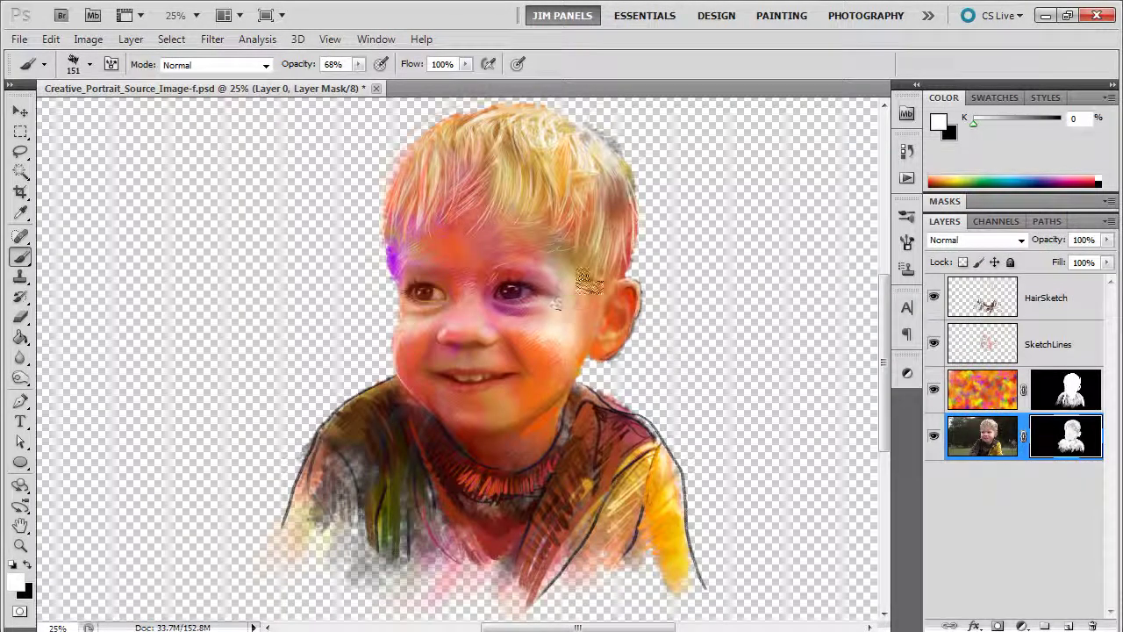
# - Paint white on the Layer 0 mask between the eye and the nose, and reduce the brush to 63 px
pyautogui.moveTo(458, 297); pyautogui.dragTo(442, 317)
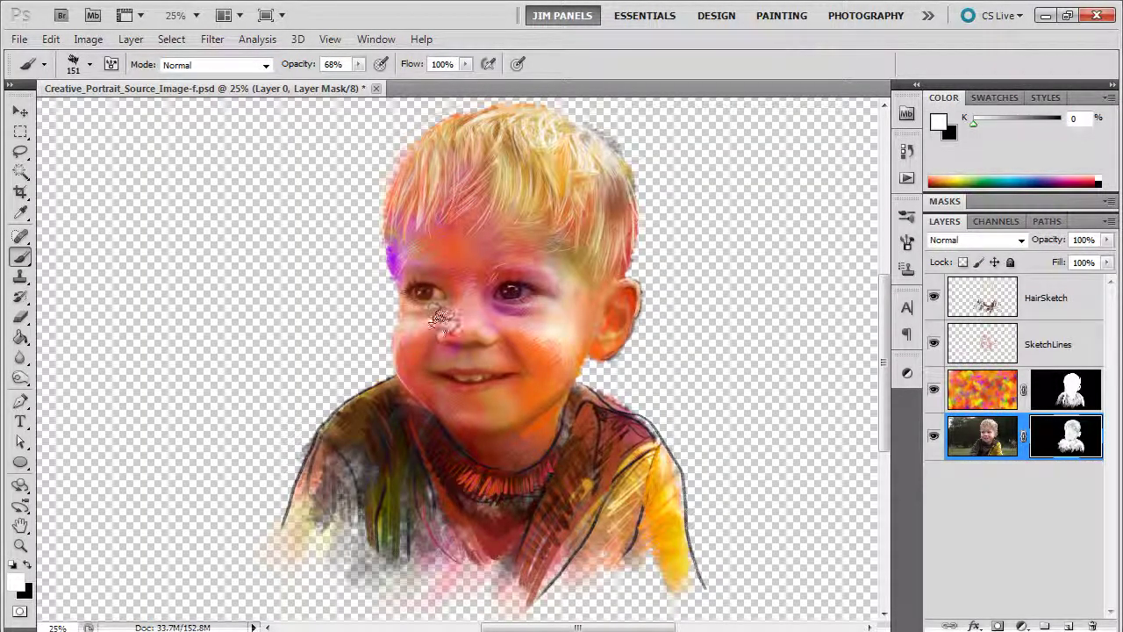
pyautogui.press(']')
pyautogui.press('[')
pyautogui.press('[')
pyautogui.press('[')
pyautogui.press('[')
pyautogui.press('[')
pyautogui.press('[')
pyautogui.press('[')
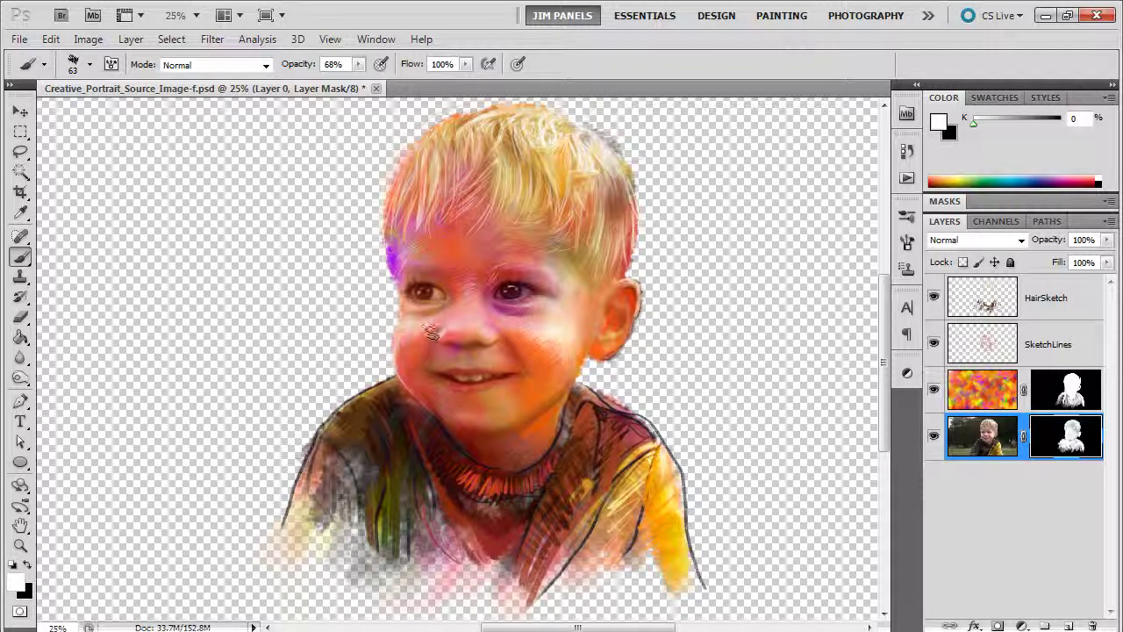
# - On the SketchLines layer, use the 14 px textured brush to outline the cheek's outer edge in a dark brown sampled from the chin shadow
pyautogui.scroll(3, 414, 311)
pyautogui.scroll(1, 414, 306)
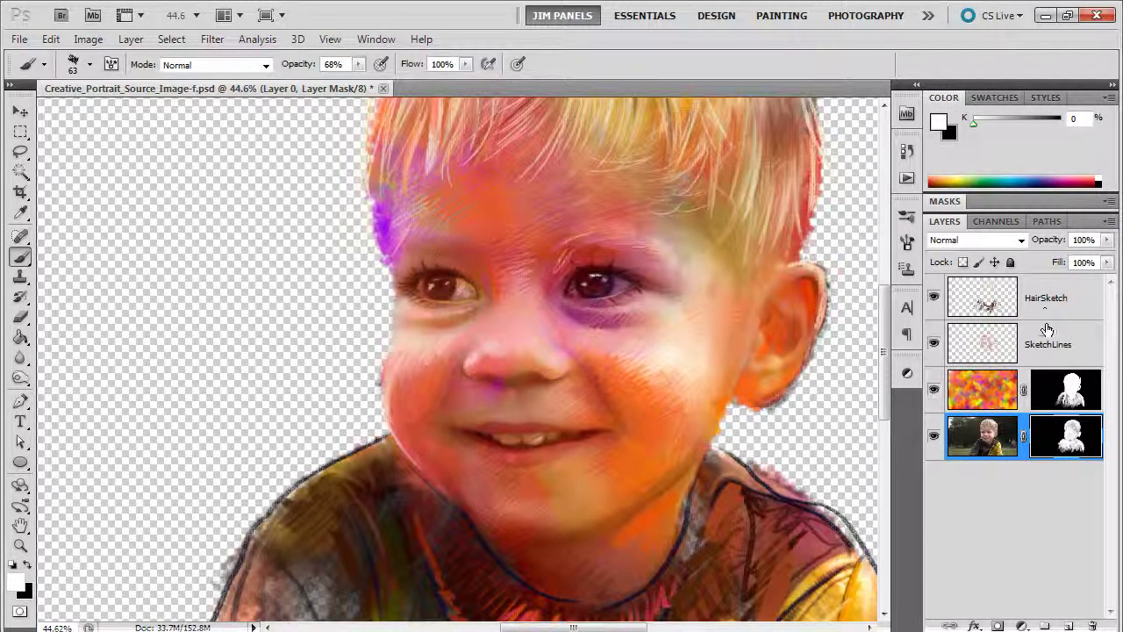
pyautogui.click(1046, 343)
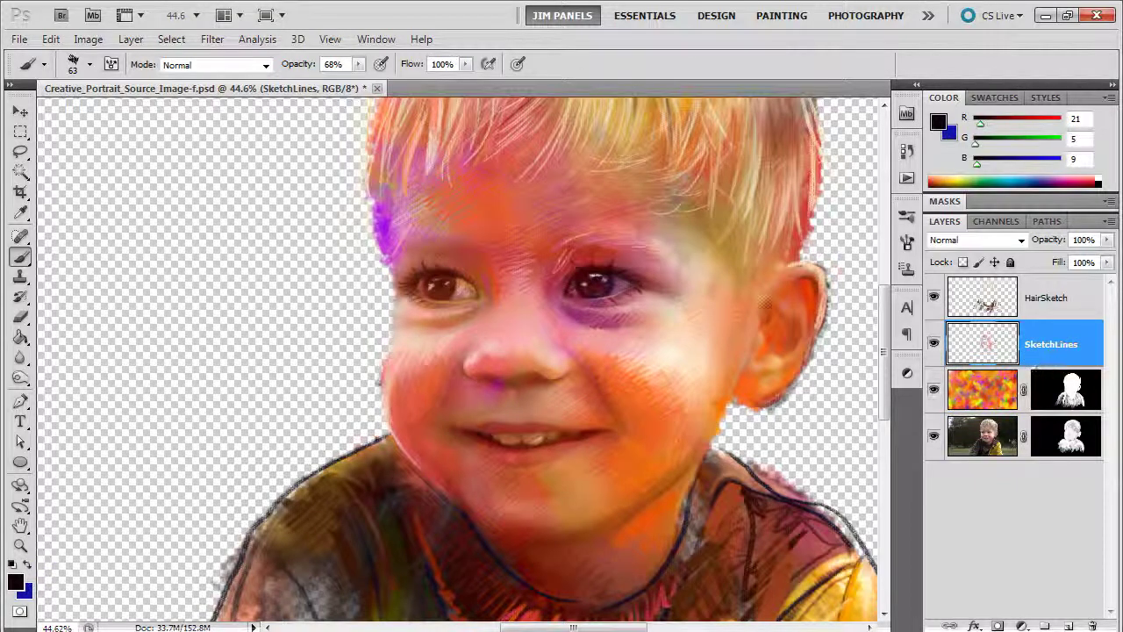
pyautogui.click(89, 64)
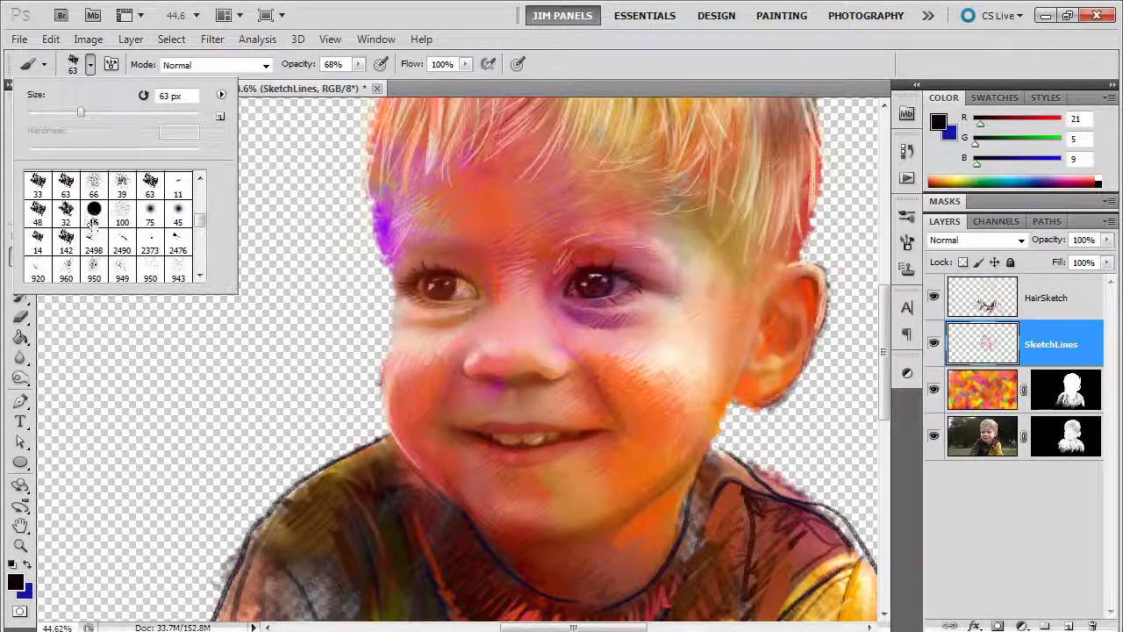
pyautogui.click(38, 242)
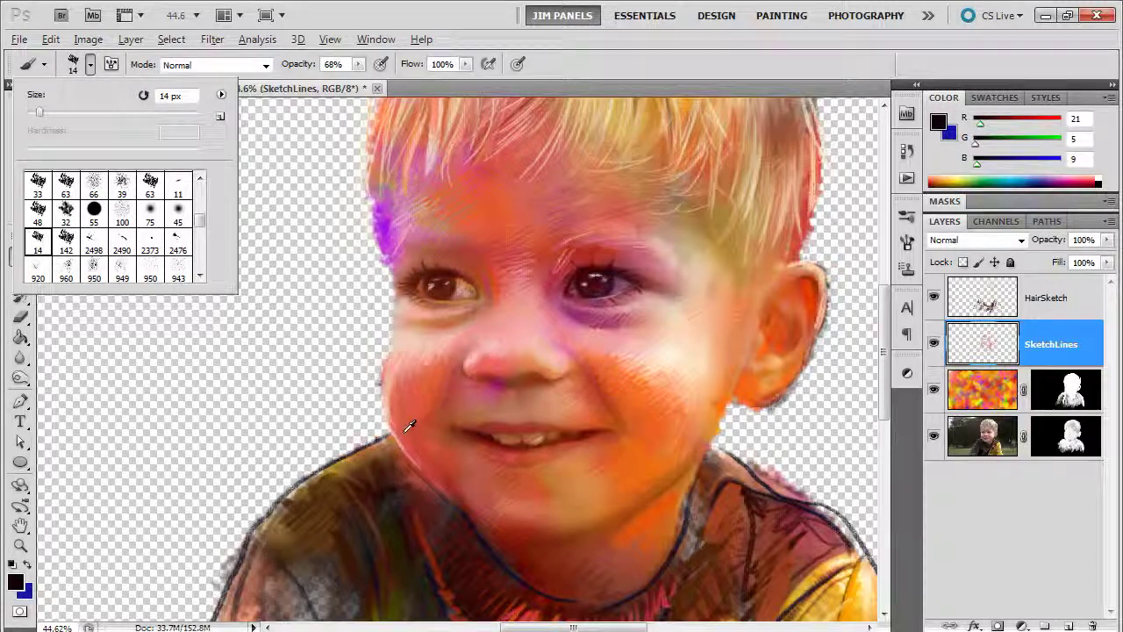
pyautogui.keyDown('alt'); pyautogui.click(493, 528); pyautogui.keyUp('alt')
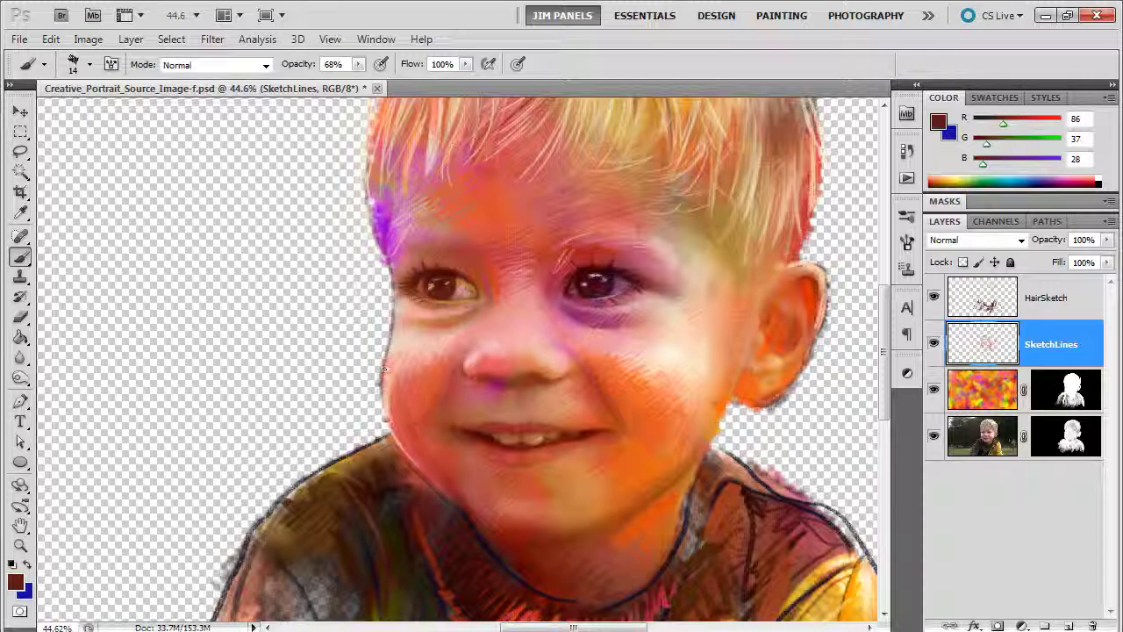
# - Touch up the cheek's outer edge in a sampled pale skin tone, and line the jaw and ear in a sampled orange-brown
pyautogui.keyDown('alt'); pyautogui.click(406, 331); pyautogui.keyUp('alt')
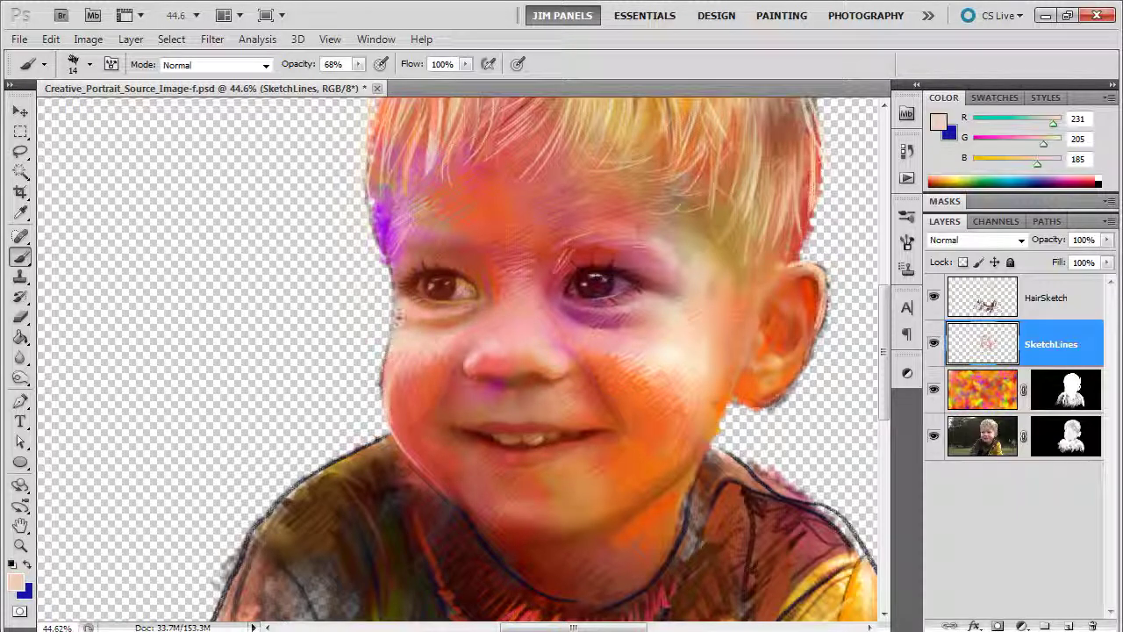
pyautogui.moveTo(392, 342); pyautogui.dragTo(387, 420)
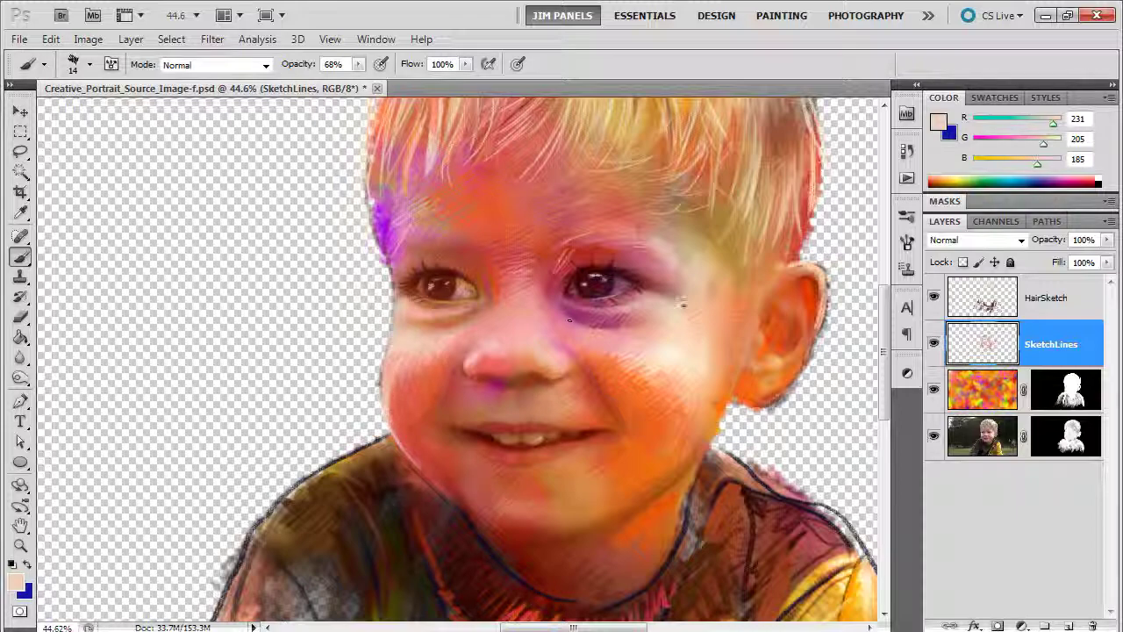
pyautogui.keyDown('alt'); pyautogui.click(646, 484); pyautogui.keyUp('alt')
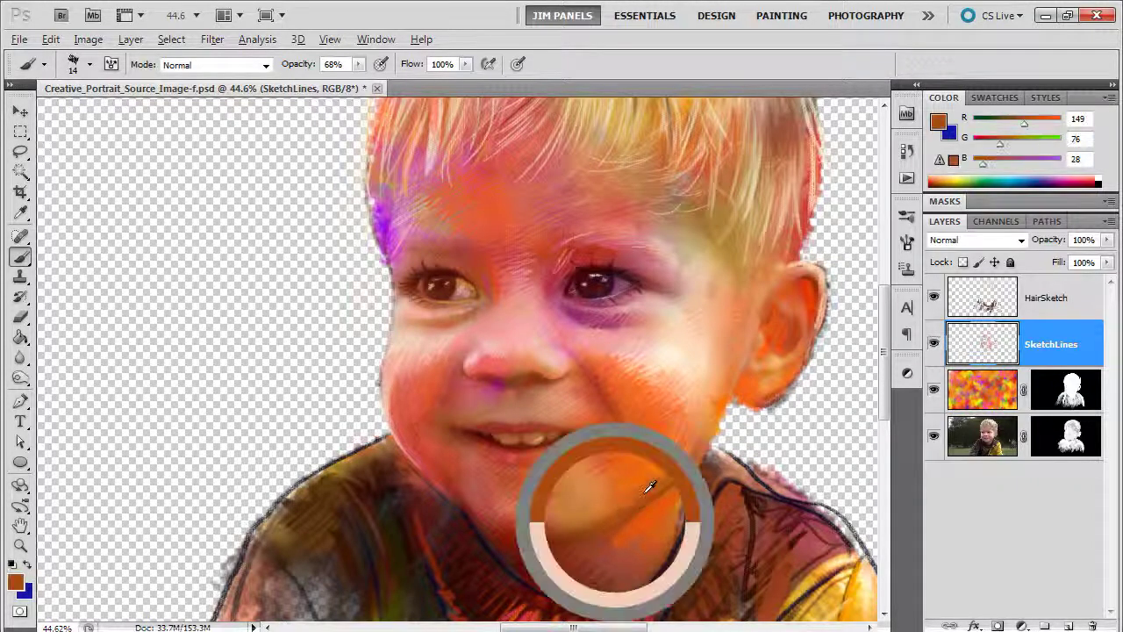
pyautogui.moveTo(732, 383); pyautogui.dragTo(693, 460)
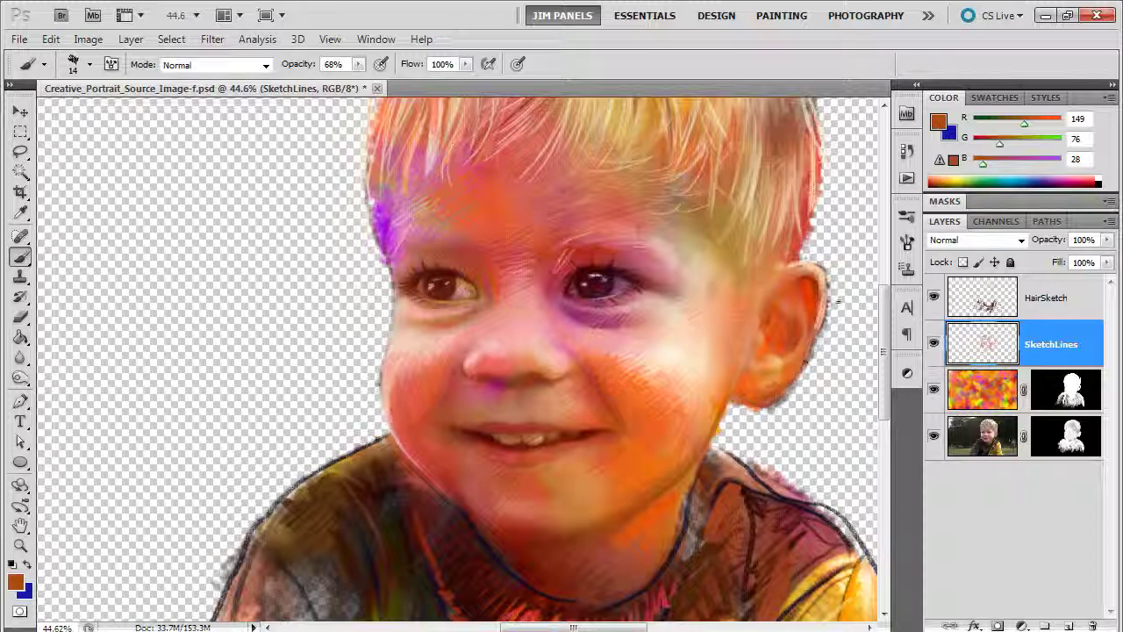
pyautogui.moveTo(838, 301)
pyautogui.mouseDown()
pyautogui.moveTo(767, 301)
pyautogui.moveTo(747, 277)
pyautogui.moveTo(612, 330)
pyautogui.mouseUp()
pyautogui.moveTo(618, 386); pyautogui.dragTo(609, 339)
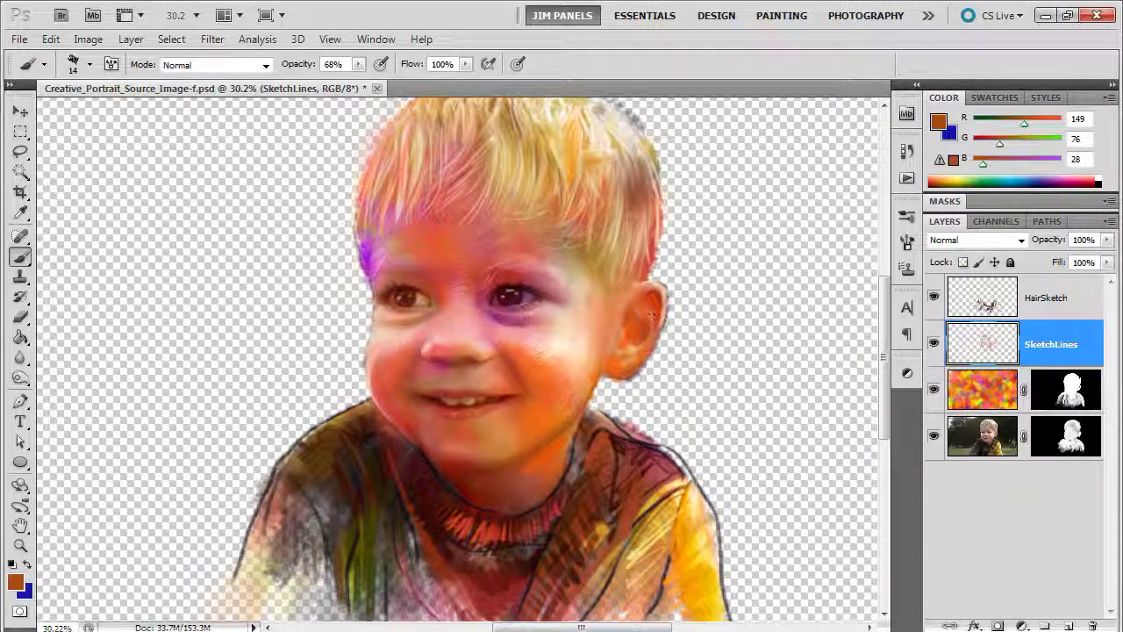